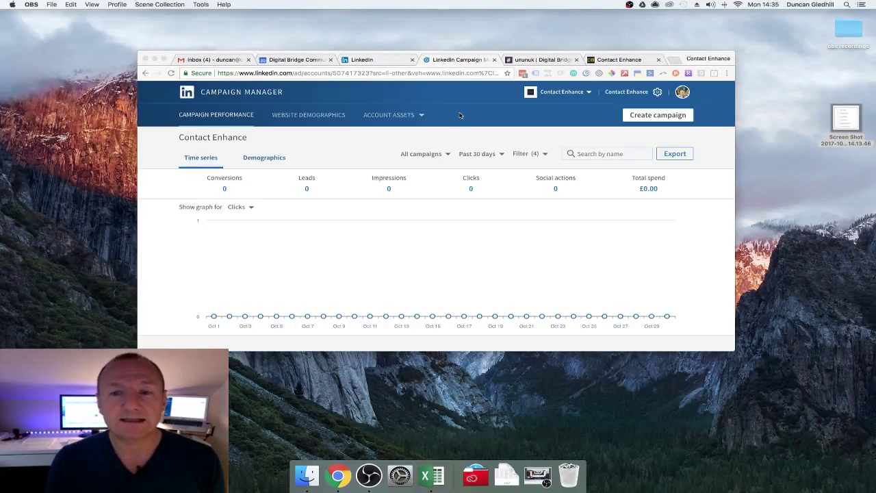
Open the Contact Enhance ad account in Campaign Manager through LinkedIn's Advertise product page.
left_click(377, 60)
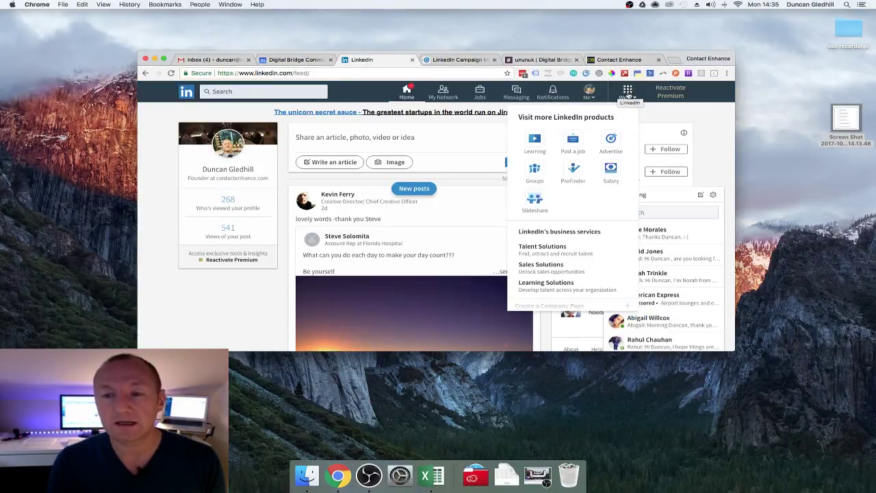
left_click(611, 142)
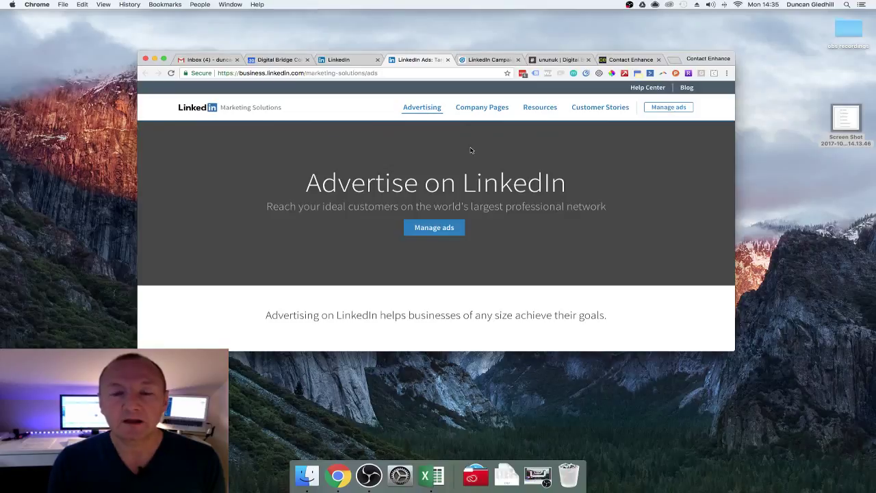
left_click(664, 109)
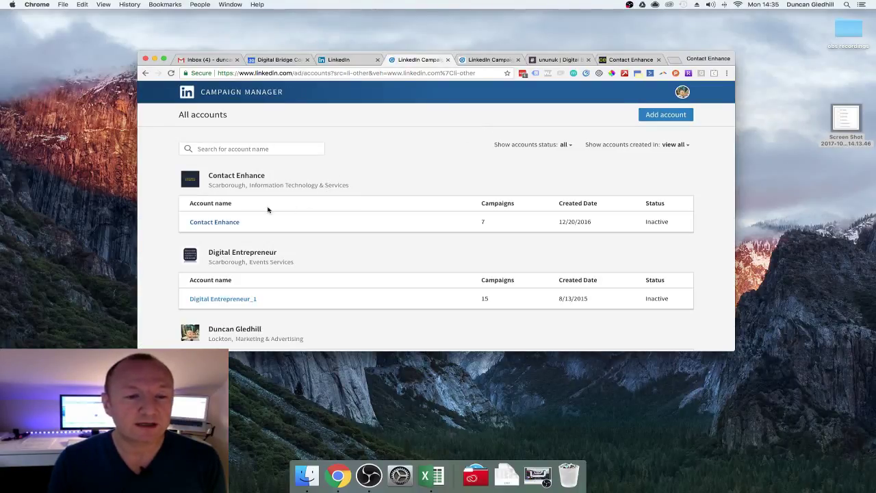
left_click(215, 222)
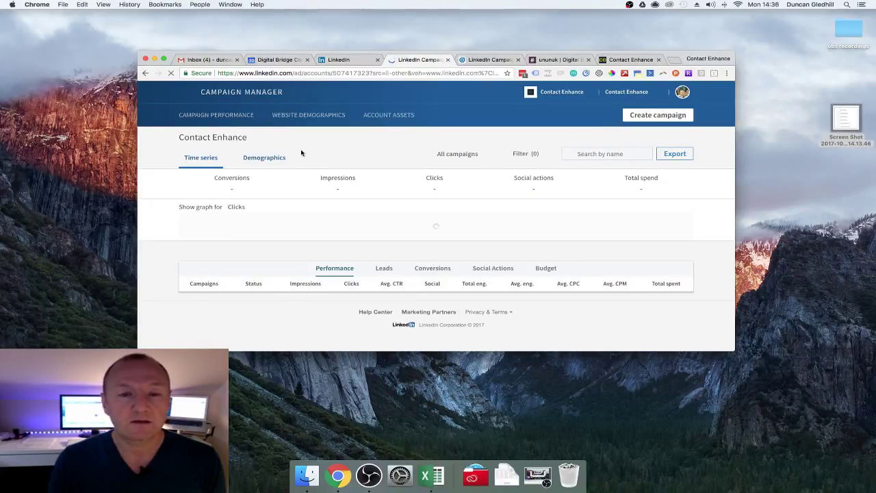
View the account's matched audiences created from uploaded lists, and close the duplicate Campaign Manager page.
left_click(394, 116)
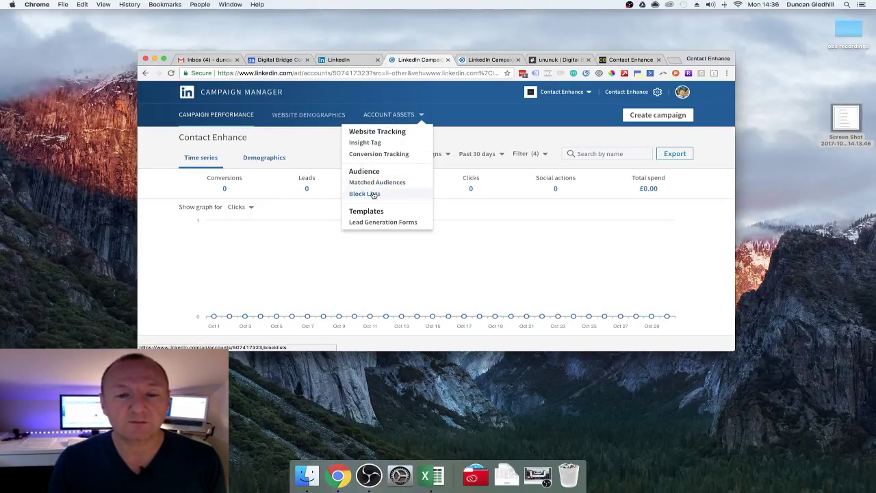
left_click(375, 183)
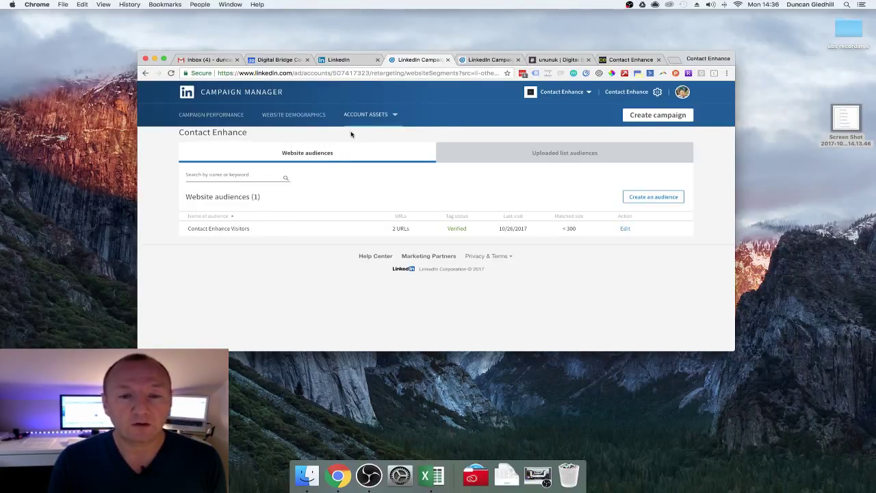
left_click(589, 156)
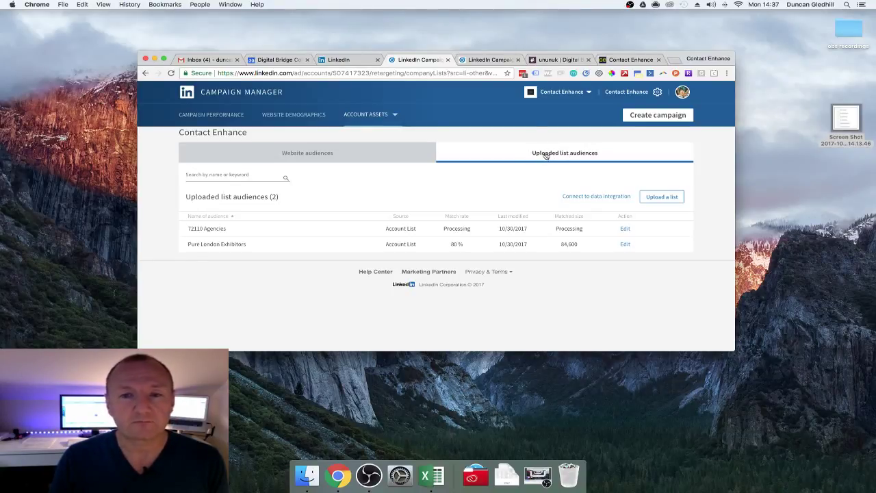
left_click(518, 61)
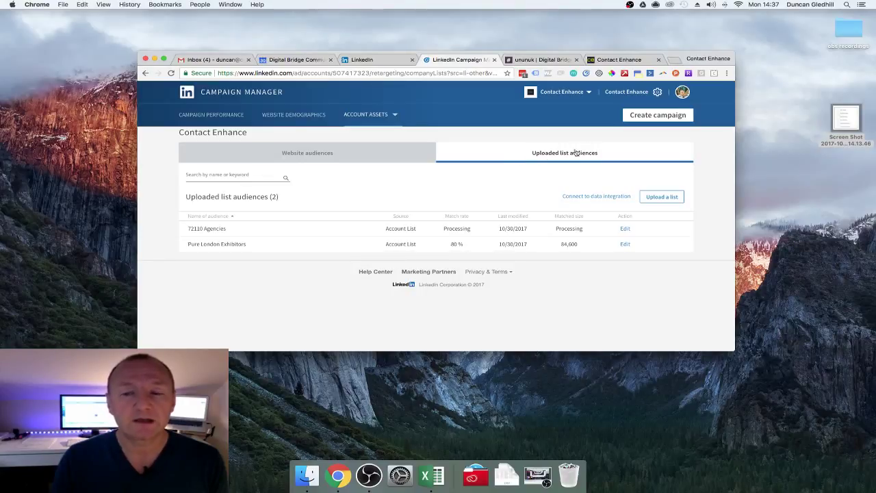
Switch to the Contact Enhance website and sign in to the account.
left_click(616, 60)
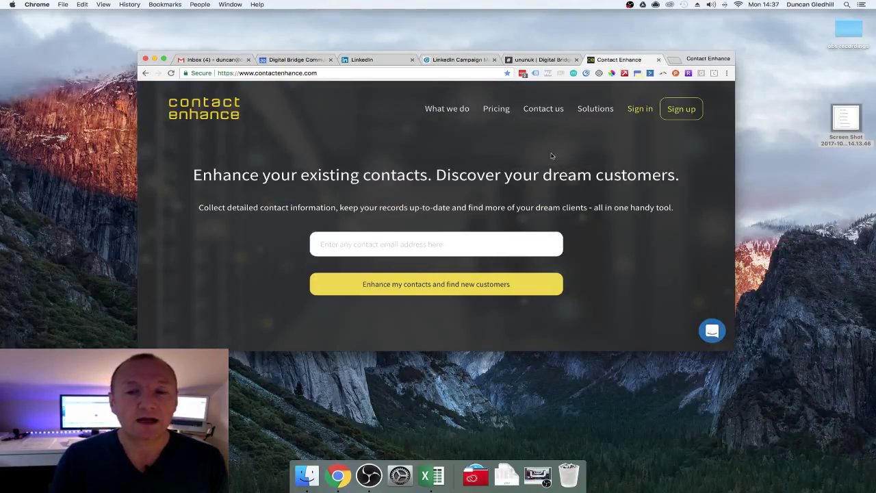
left_click(641, 110)
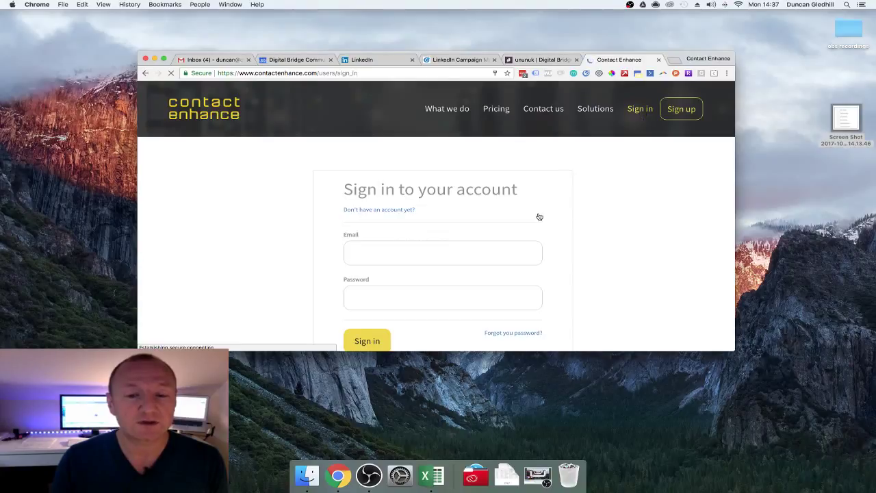
left_click(367, 341)
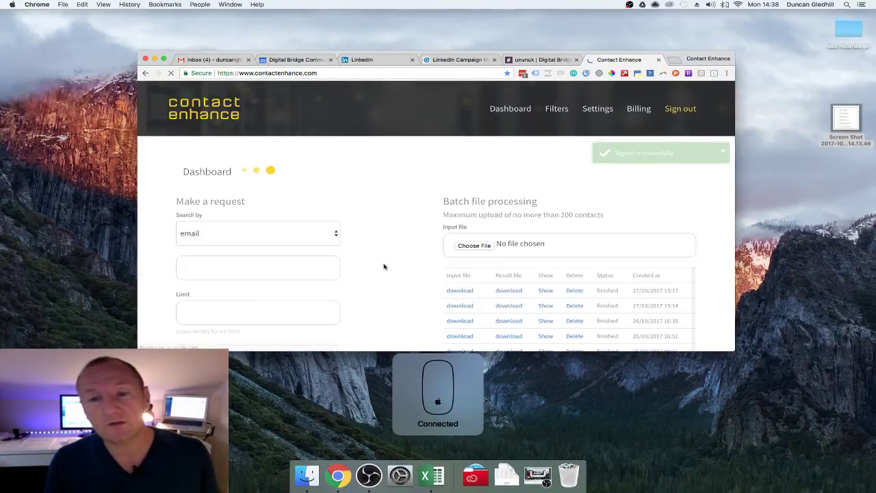
Set the SIC code to 73110 in the Contact Enhance search filters.
left_click(556, 108)
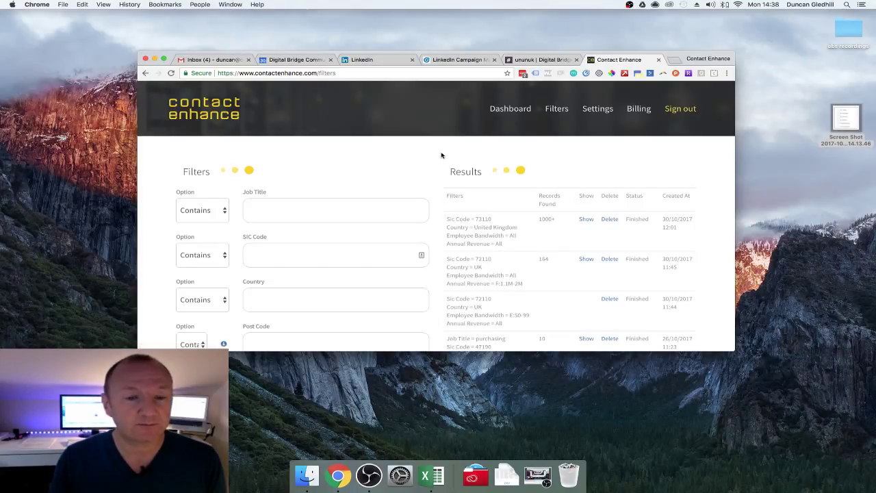
scroll(277, 210, "down", 3)
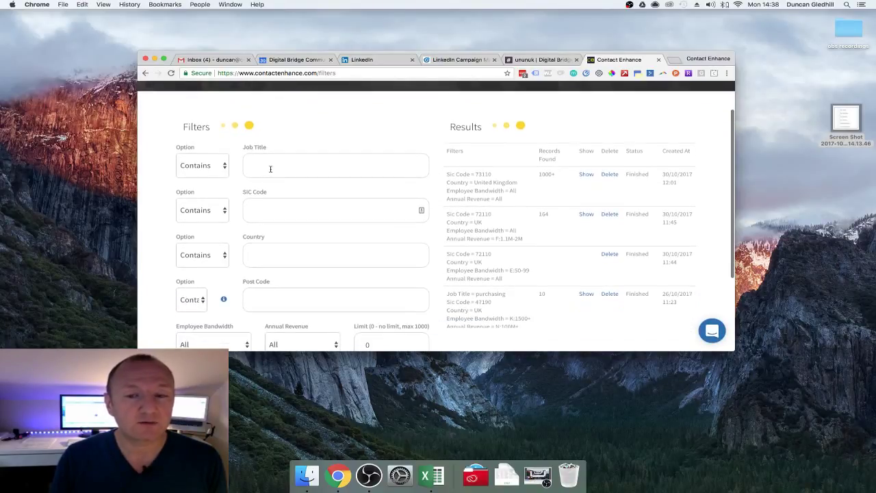
left_click(279, 213)
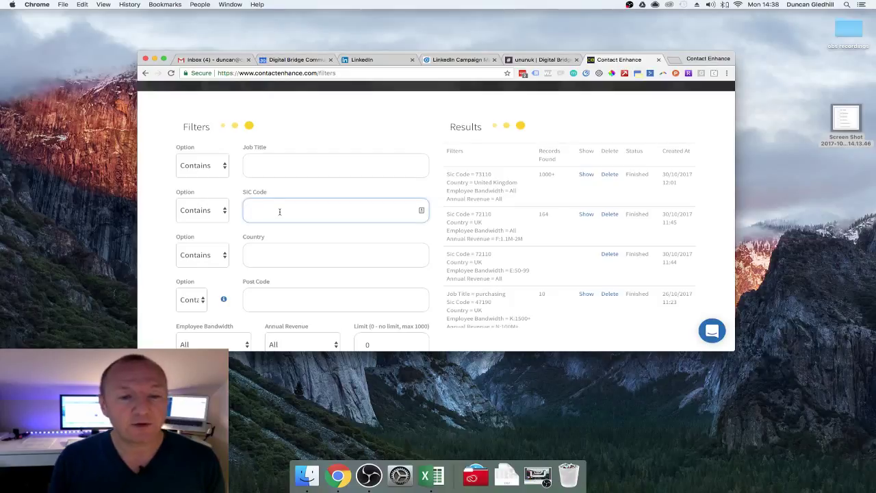
type("73")
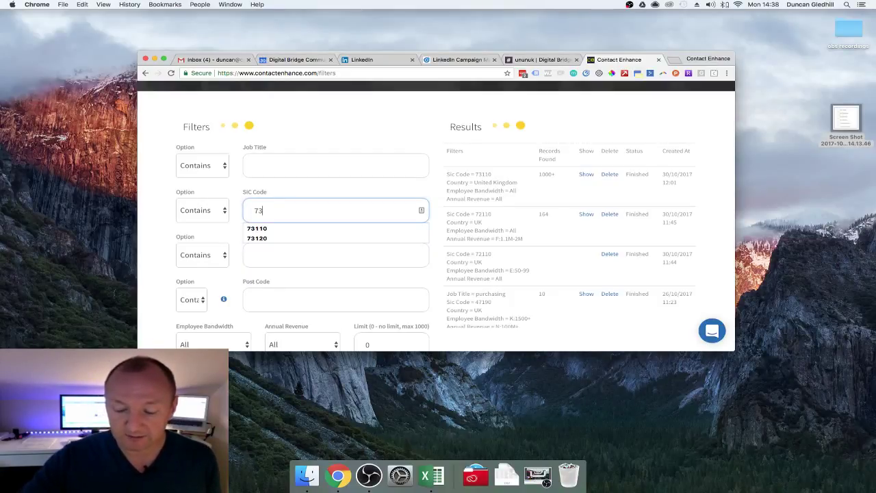
type("110")
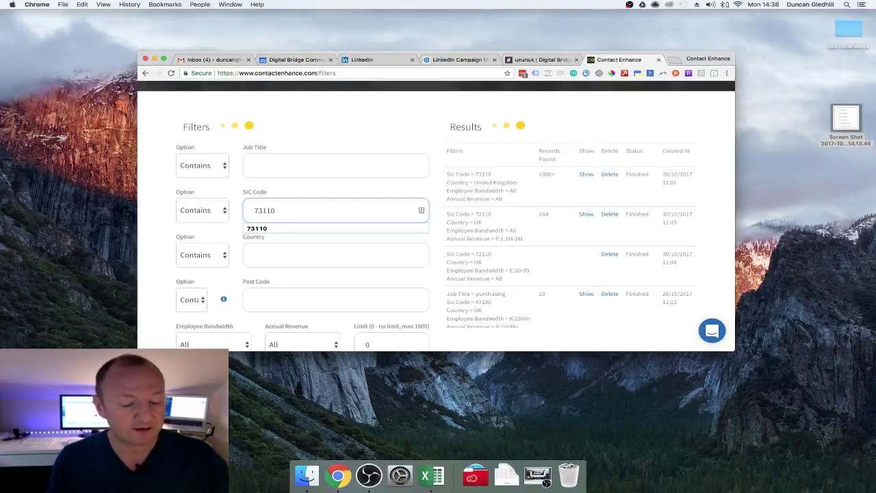
key("Tab")
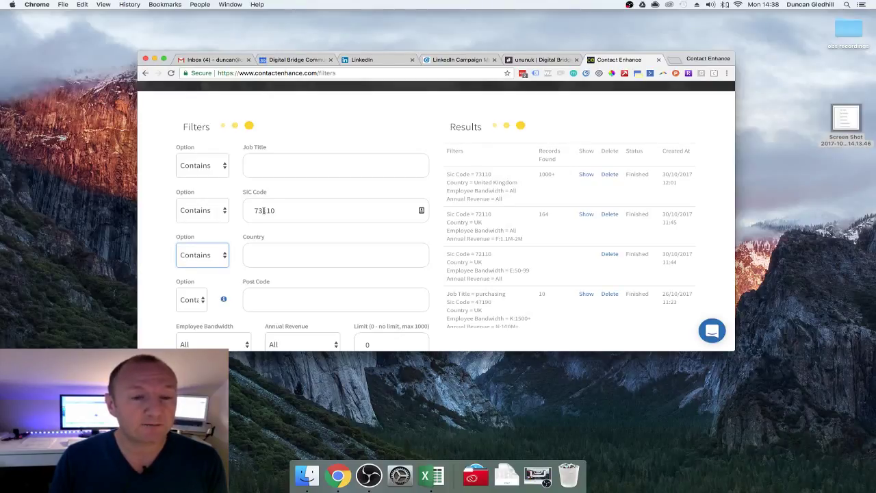
Set the country filter to UK and run the contact search.
scroll(291, 210, "down", 2)
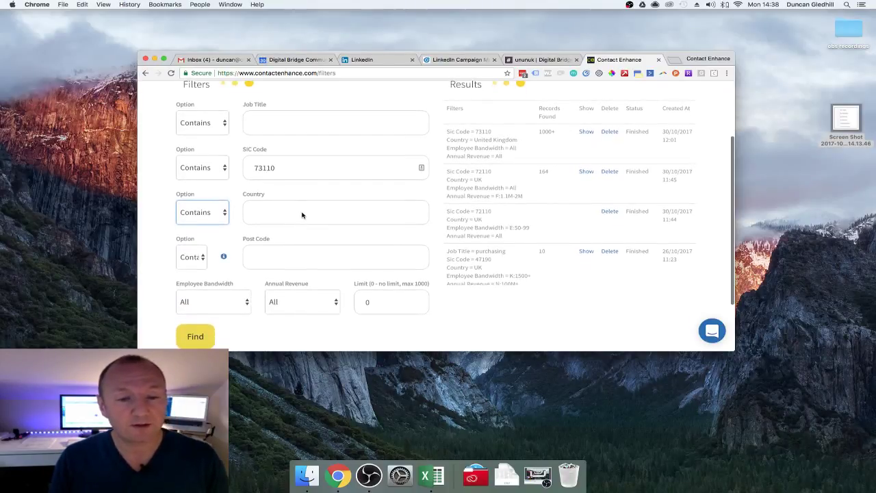
left_click(302, 213)
type("UK")
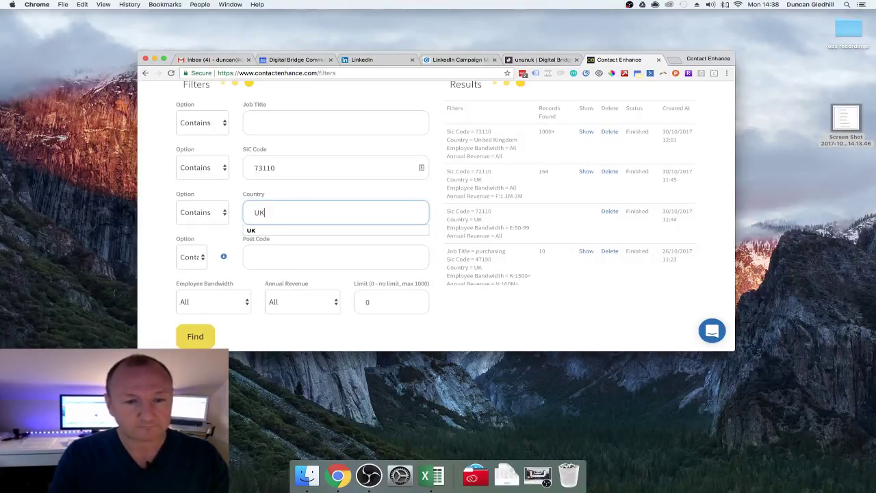
key("Tab")
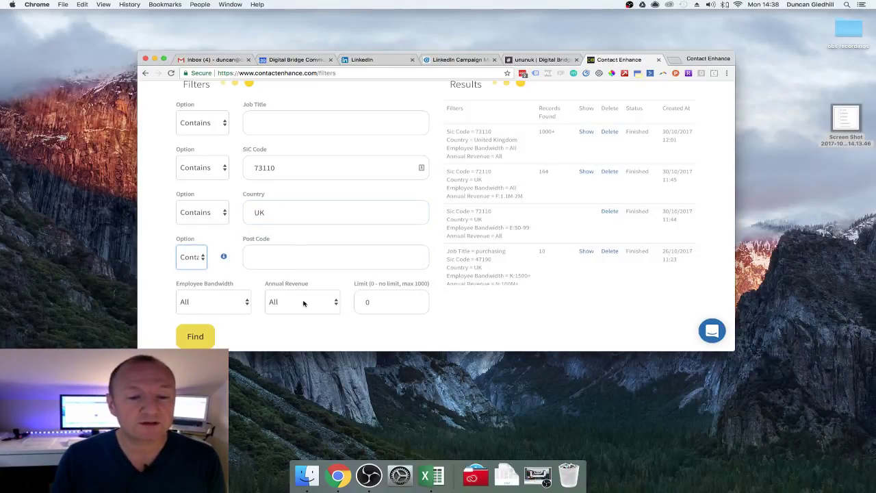
left_click(196, 337)
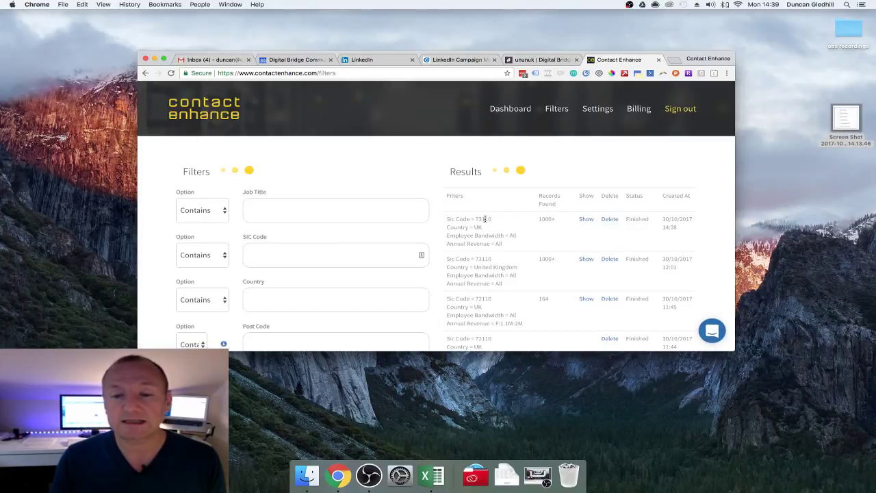
Show the records of the newest search and examine the extra details of the first company, Sledge Limited.
left_click(586, 220)
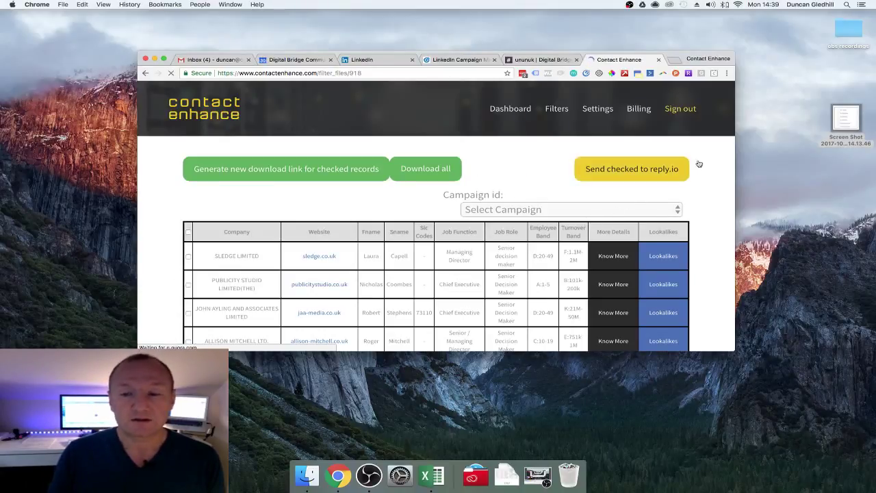
scroll(705, 159, "down", 1)
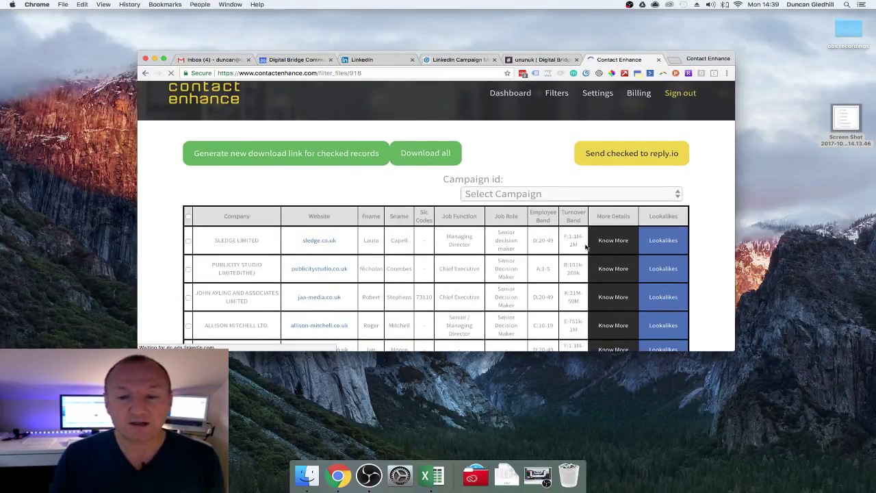
left_click(606, 243)
scroll(607, 243, "down", 1)
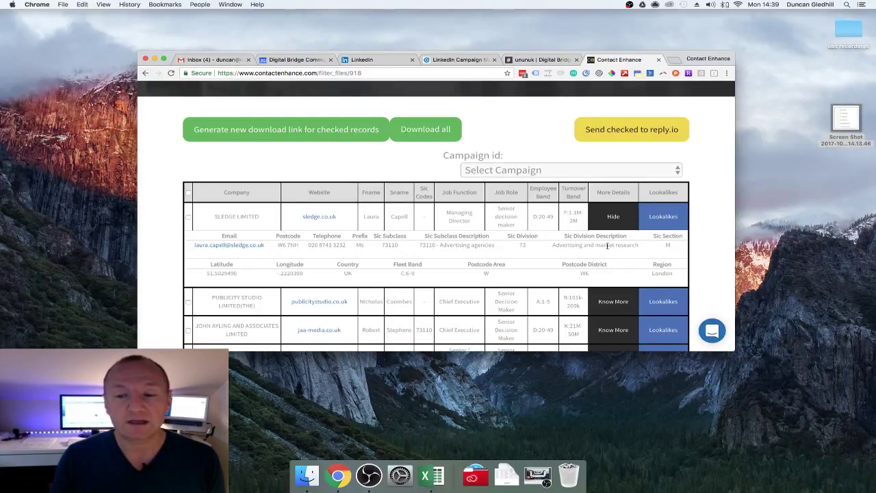
left_click(613, 218)
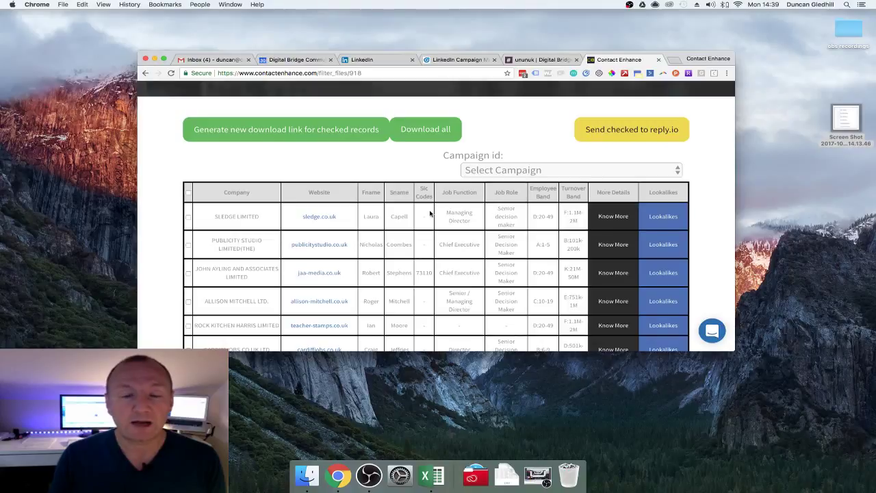
Download all the found records and switch to the results workbook in Excel, placing its window in full view.
left_click(426, 130)
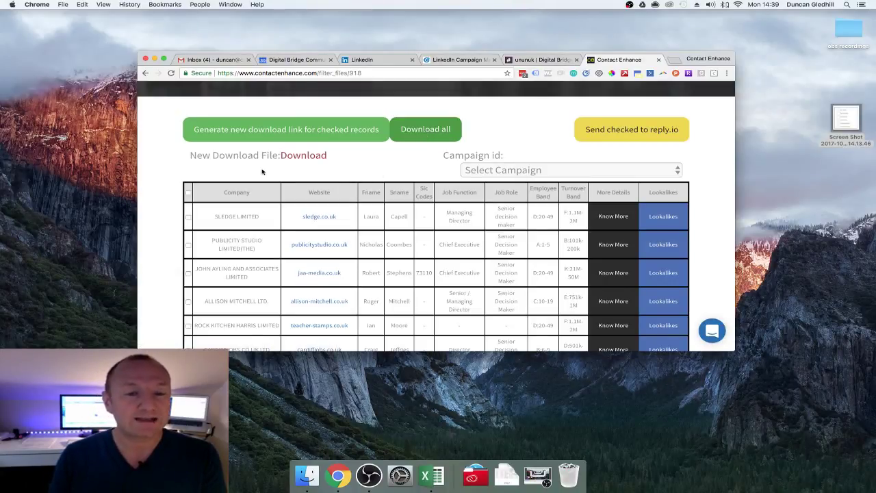
left_click(308, 159)
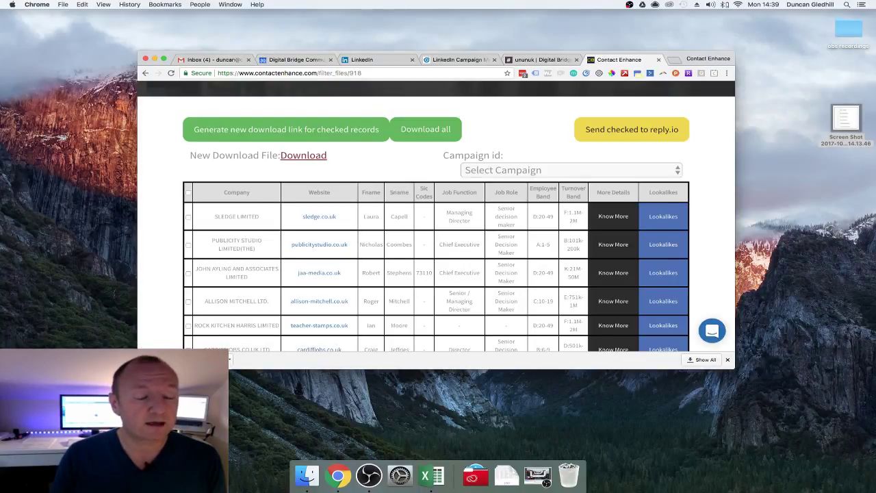
key("super+Tab")
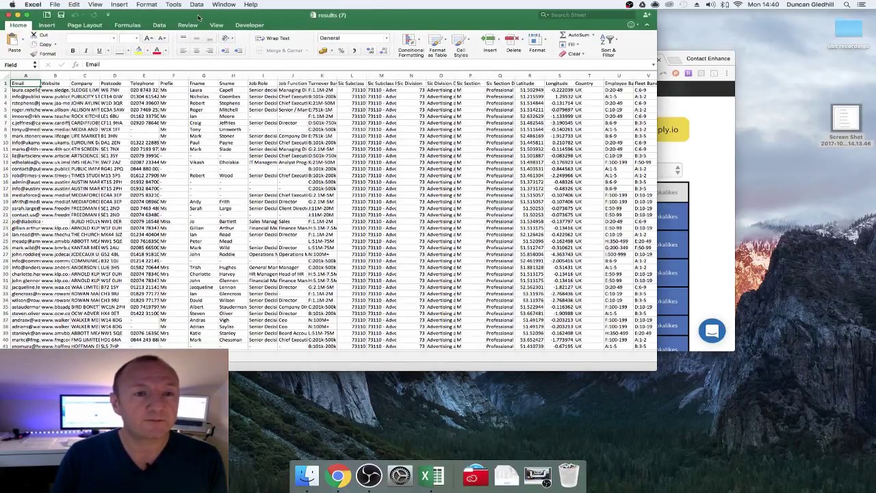
left_click_drag(197, 15, 317, 35)
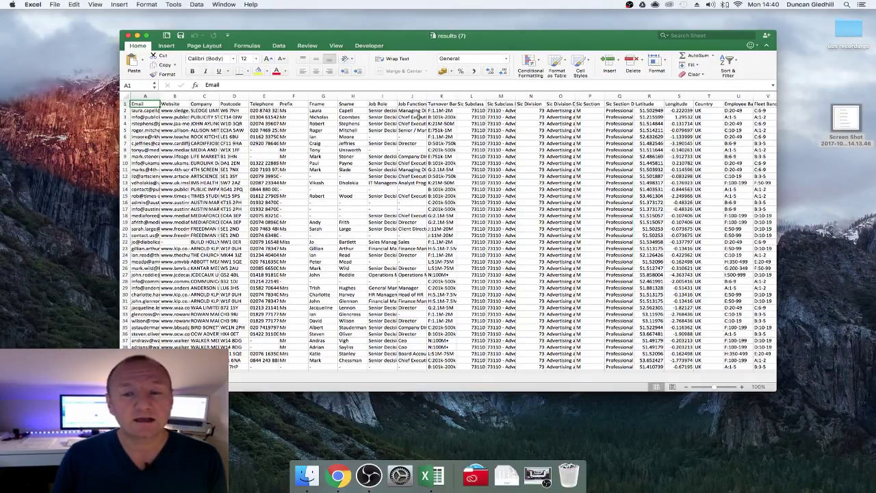
Delete the entire Email column from the results sheet.
left_click(145, 96)
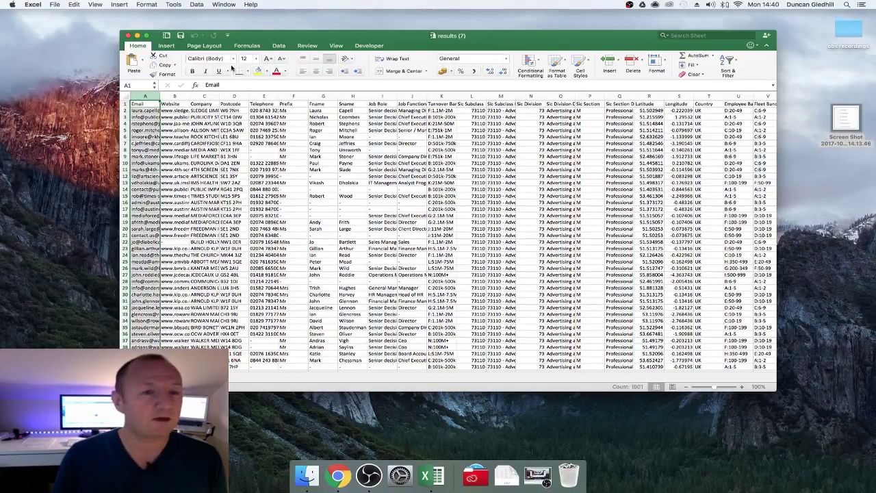
left_click(73, 4)
left_click(74, 5)
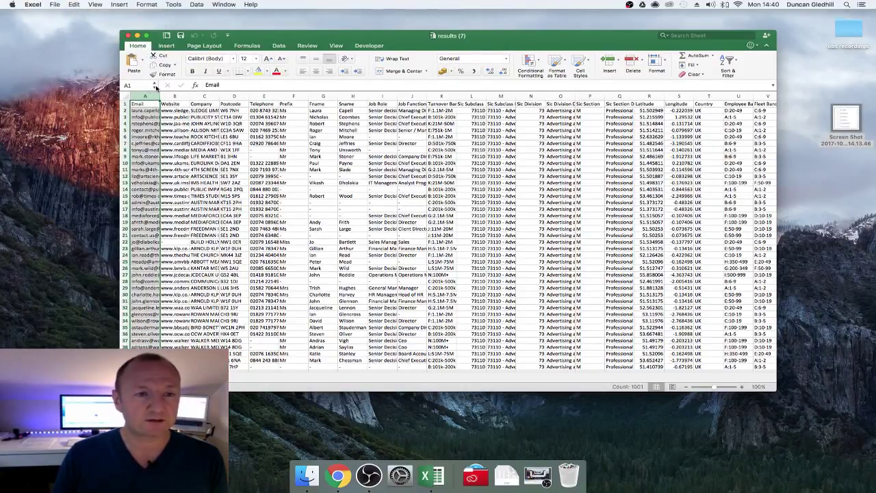
left_click(74, 5)
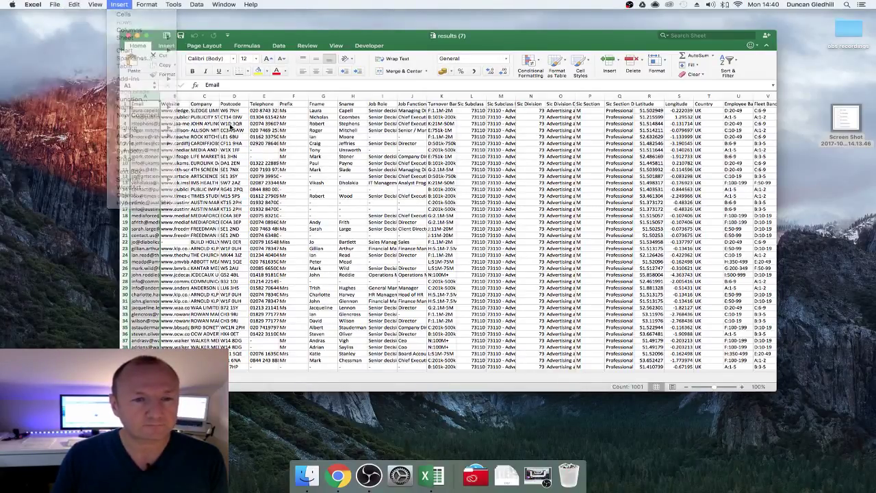
right_click(156, 96)
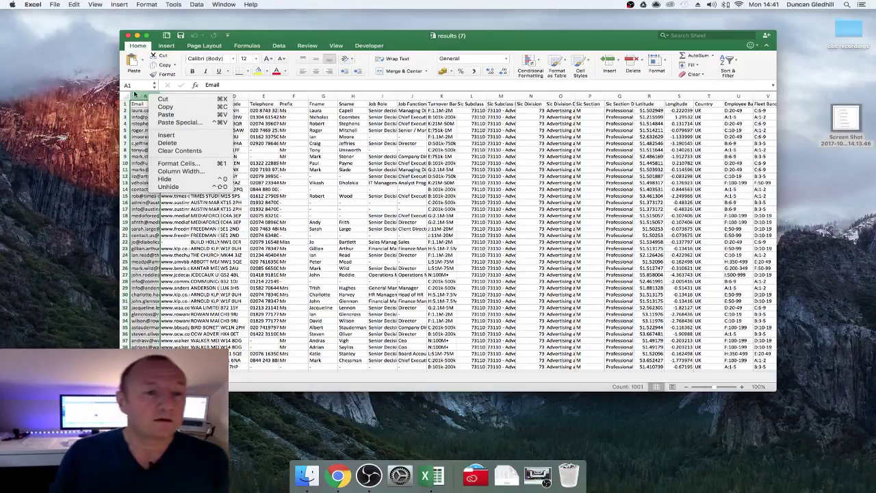
key("Escape")
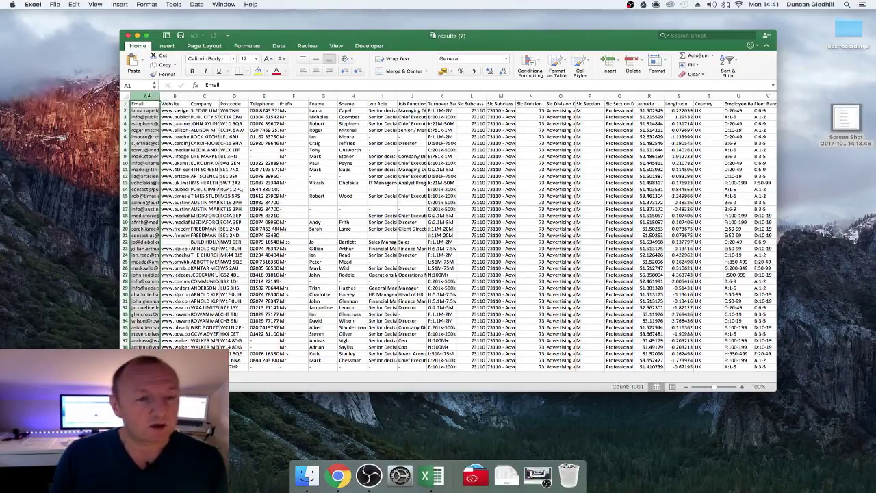
right_click(148, 97)
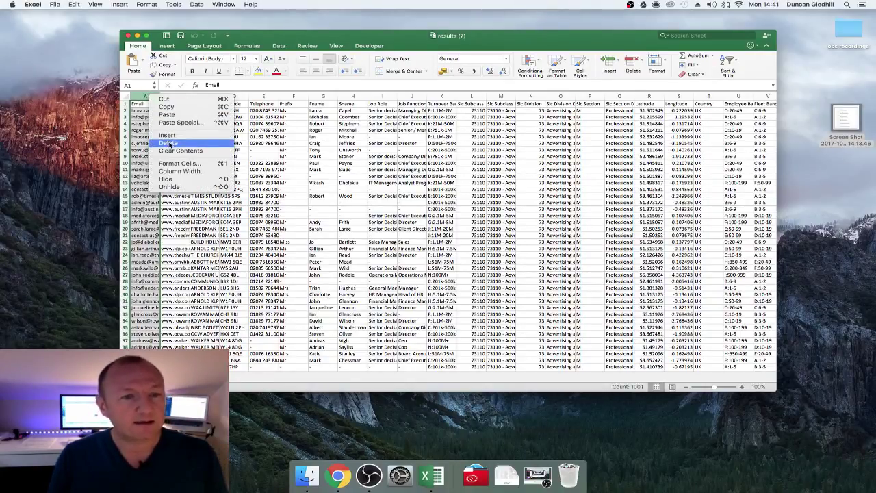
left_click(168, 142)
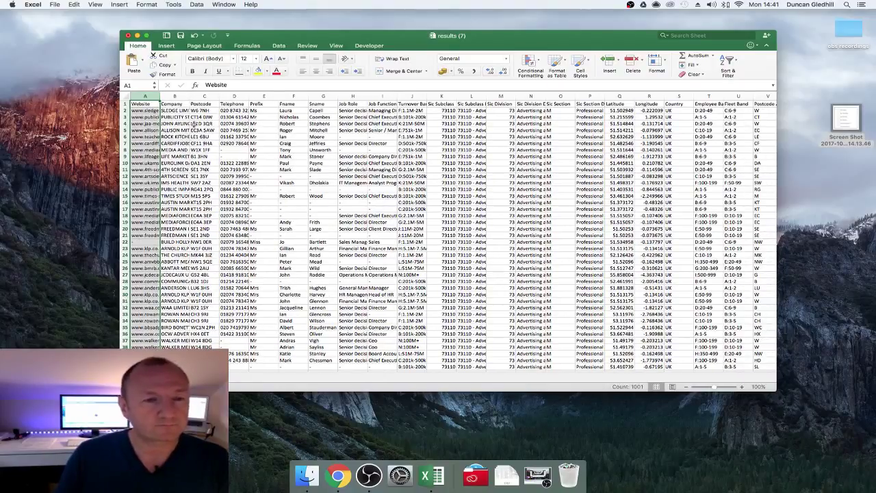
Delete every column from Postcode through HN, past the last officer data, keeping only Website and Company.
left_click(205, 96)
scroll(308, 132, "right", 10)
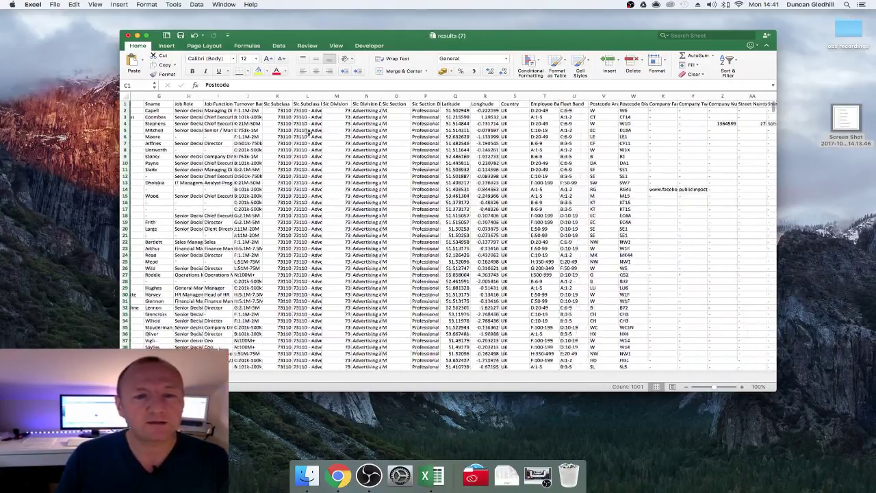
scroll(308, 133, "right", 20)
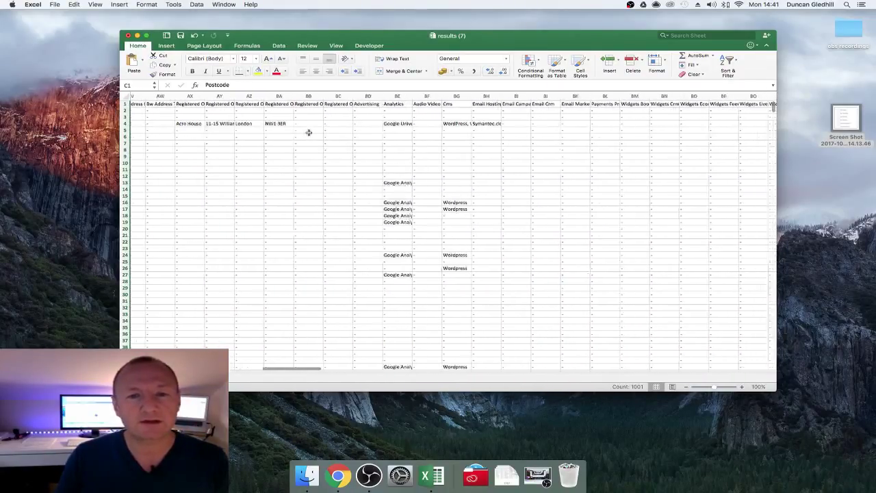
scroll(309, 133, "right", 20)
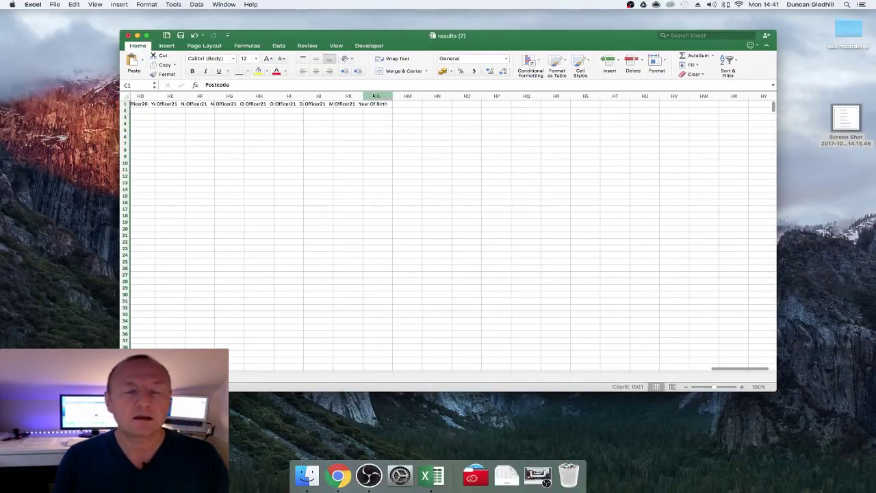
left_click(437, 96, "shift")
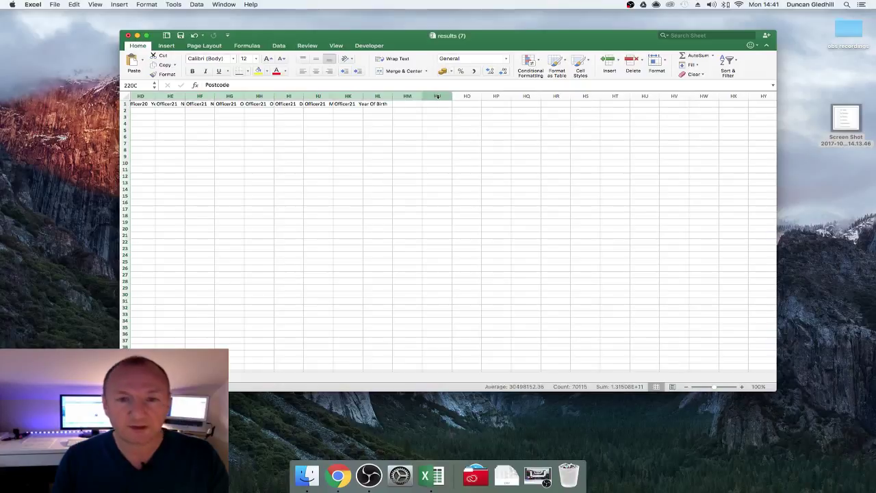
right_click(436, 96)
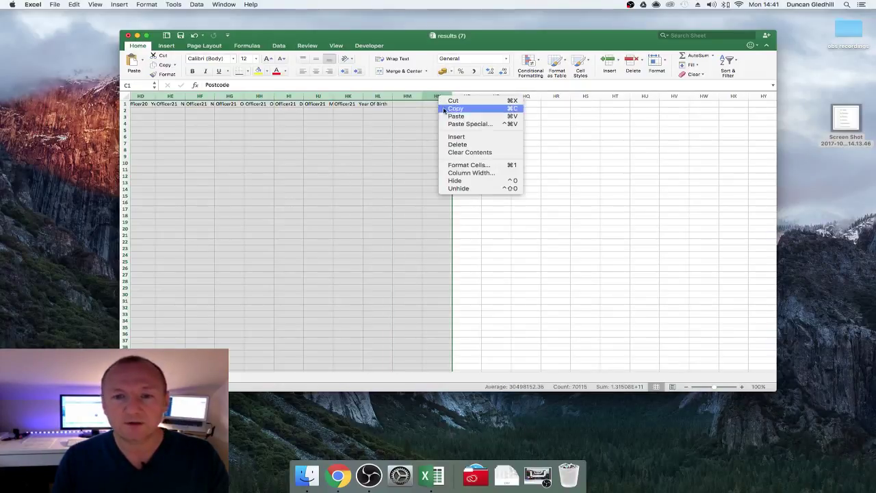
left_click(456, 144)
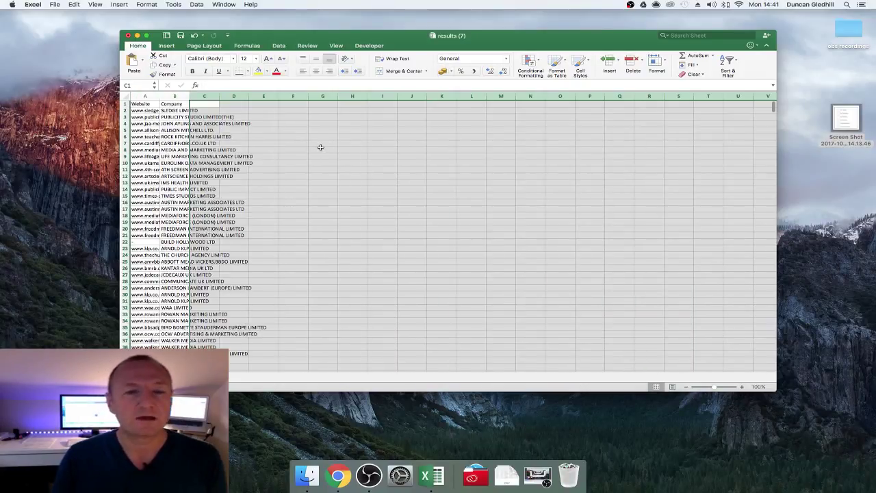
left_click(146, 108)
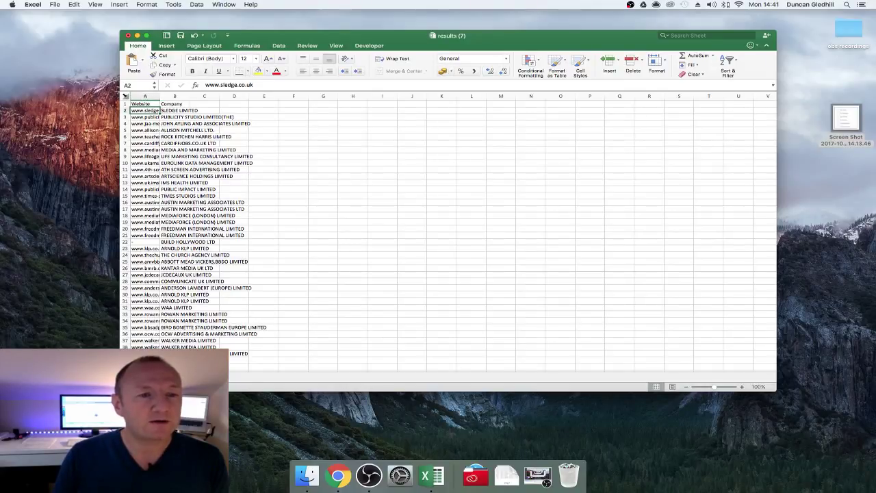
Sort the whole sheet by Website values from A to Z, treating the first row as headers.
left_click(125, 97)
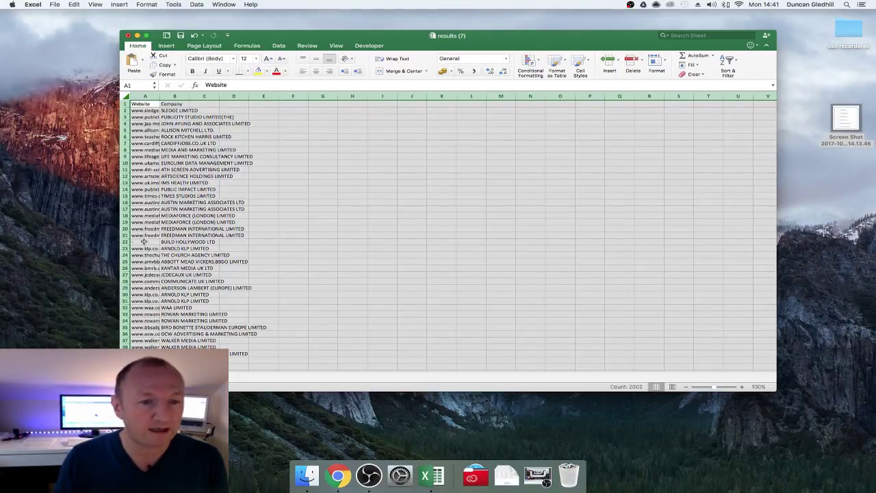
left_click(733, 65)
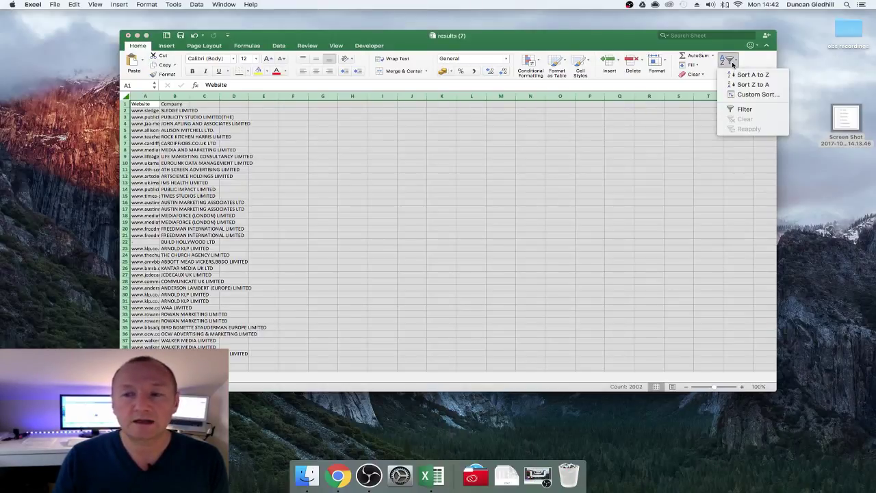
left_click(748, 94)
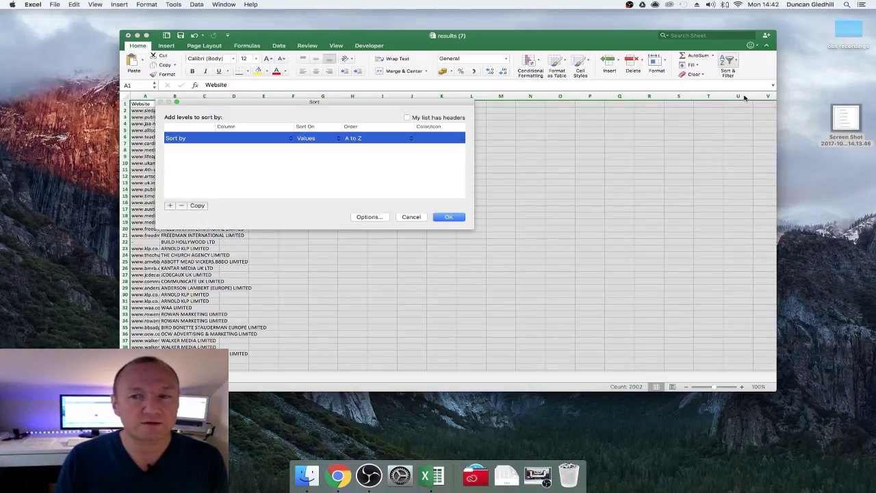
left_click(407, 117)
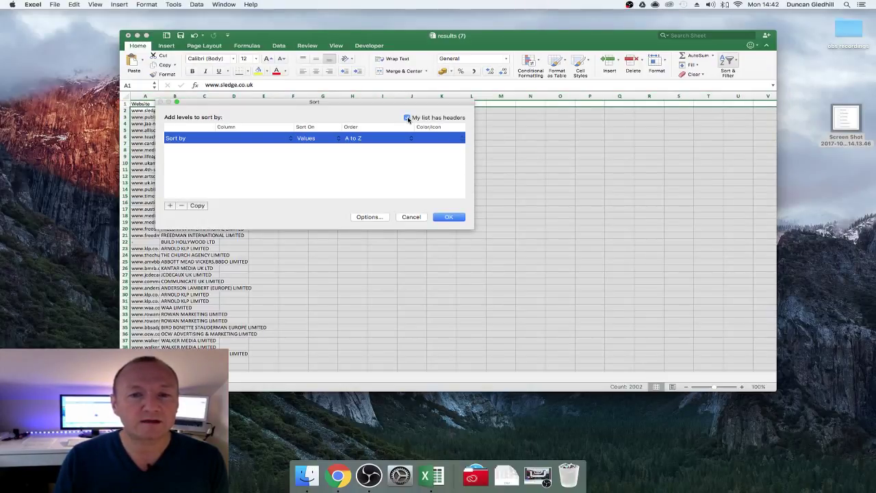
left_click(255, 143)
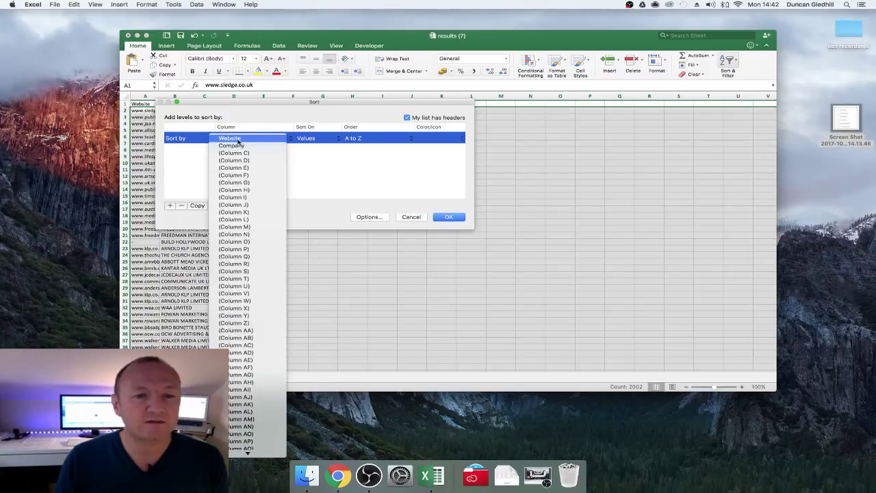
left_click(238, 140)
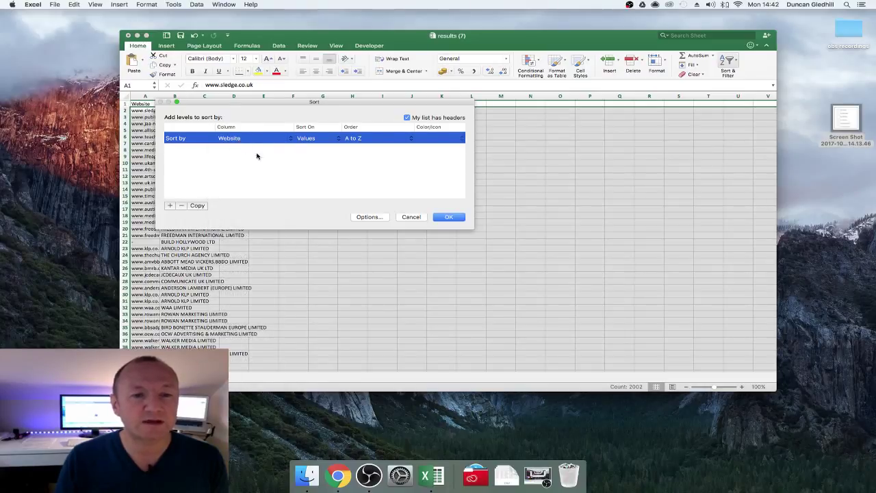
left_click(445, 217)
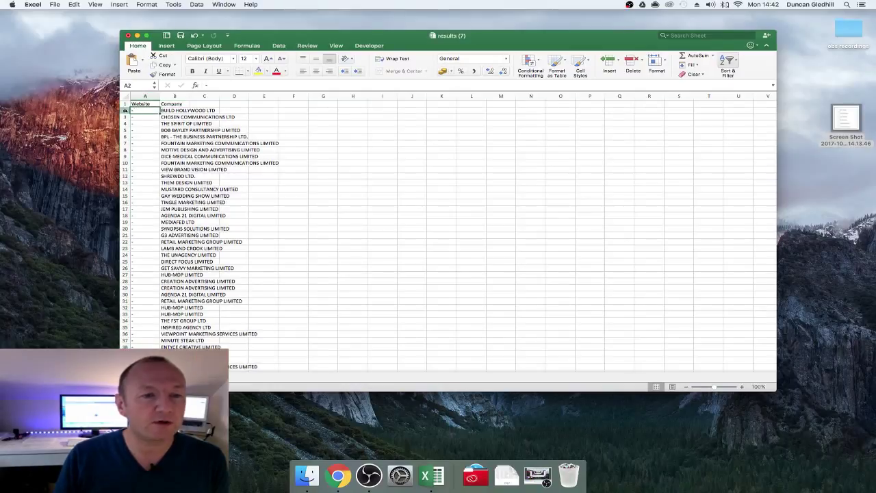
Delete rows 2 to 78, the companies that have only a dash as their website.
left_click(126, 110)
scroll(183, 171, "down", 15)
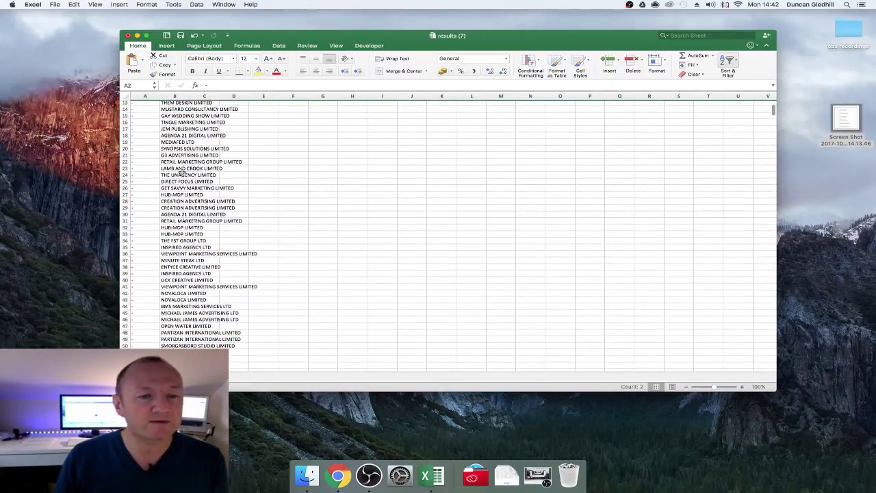
scroll(182, 171, "down", 2)
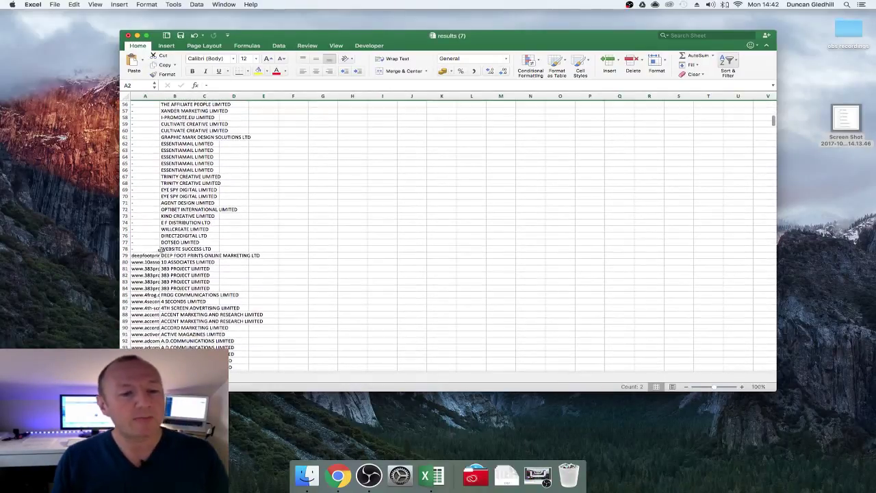
left_click_drag(124, 249, 125, 250)
left_click(125, 249, "shift")
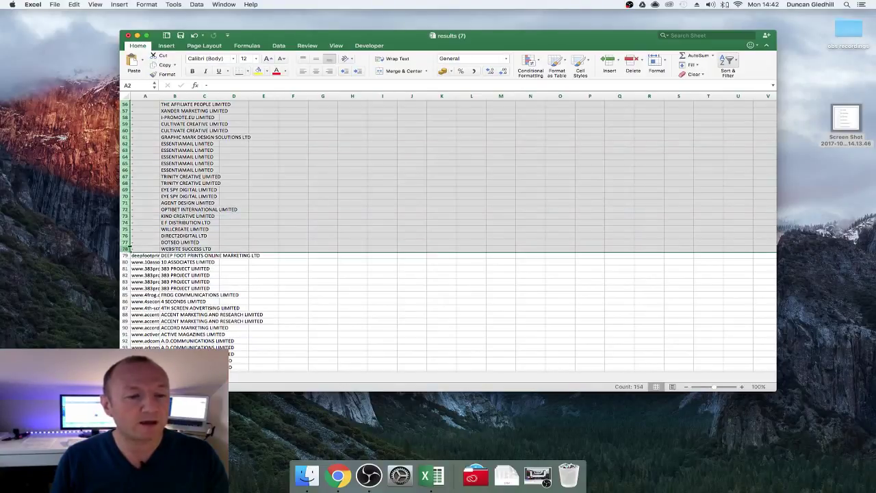
left_click(74, 5)
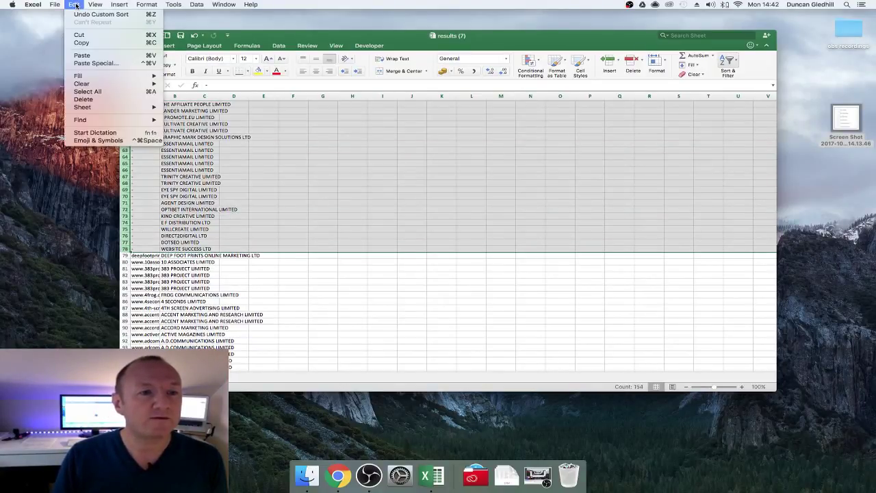
left_click(83, 100)
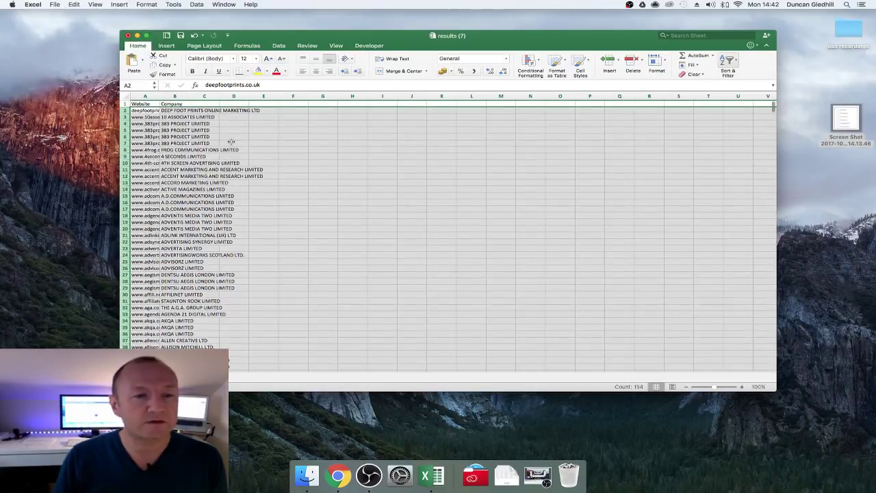
left_click(231, 142)
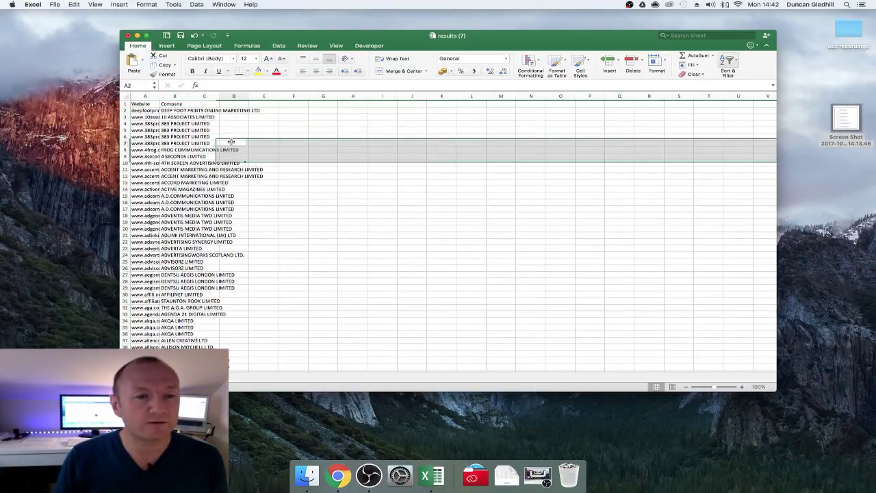
Remove duplicate rows from the whole sheet, comparing all columns.
left_click(126, 96)
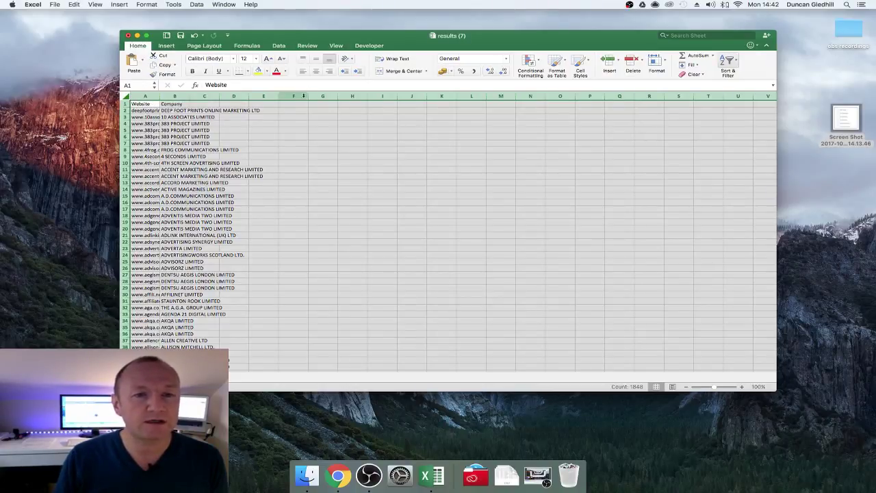
left_click(279, 46)
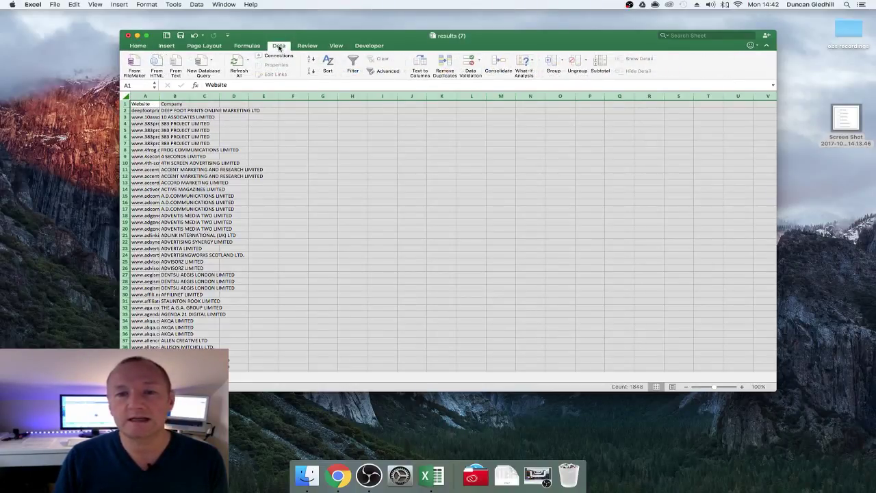
left_click(444, 66)
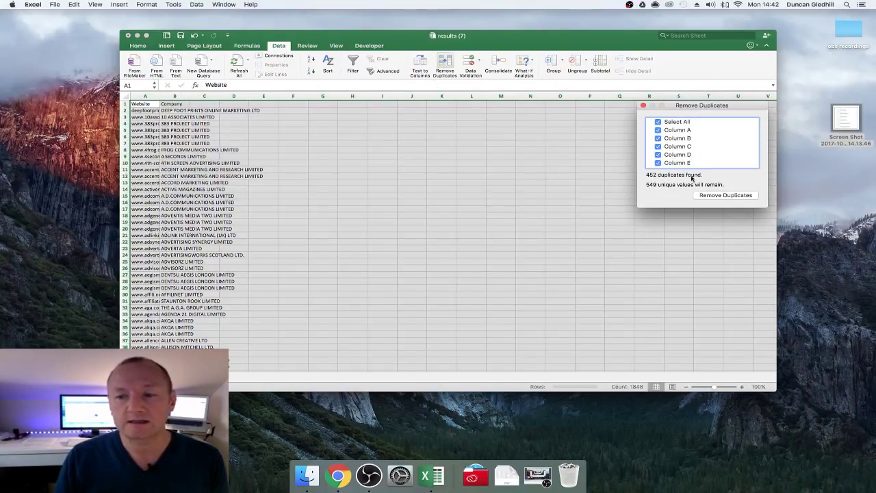
left_click(713, 197)
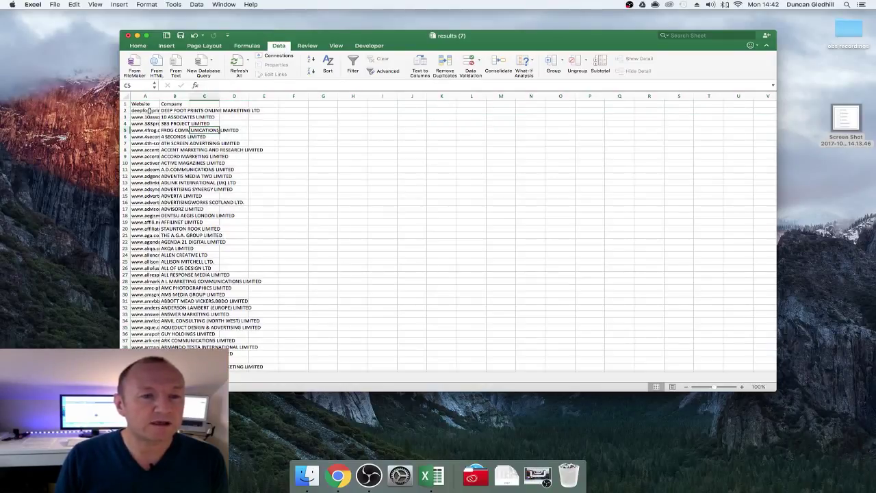
Fit the Website column's width to its contents and review the cleaned company list down to its last row.
double_click(159, 95)
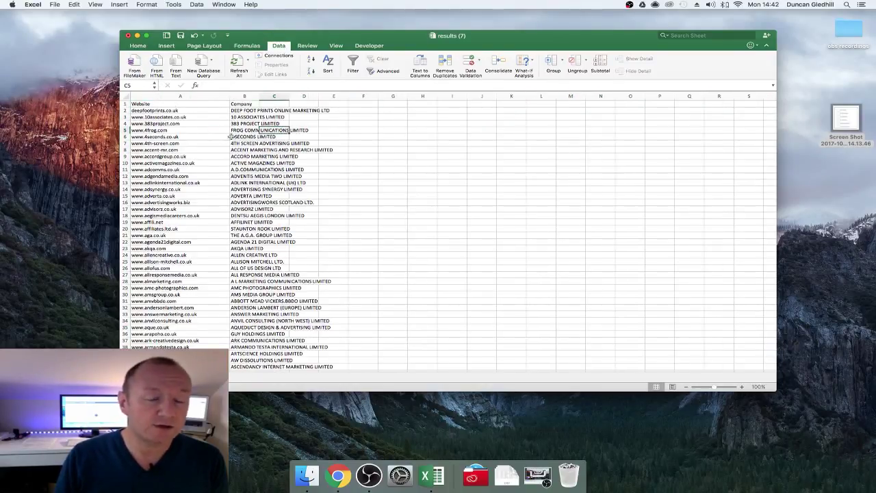
scroll(230, 136, "down", 20)
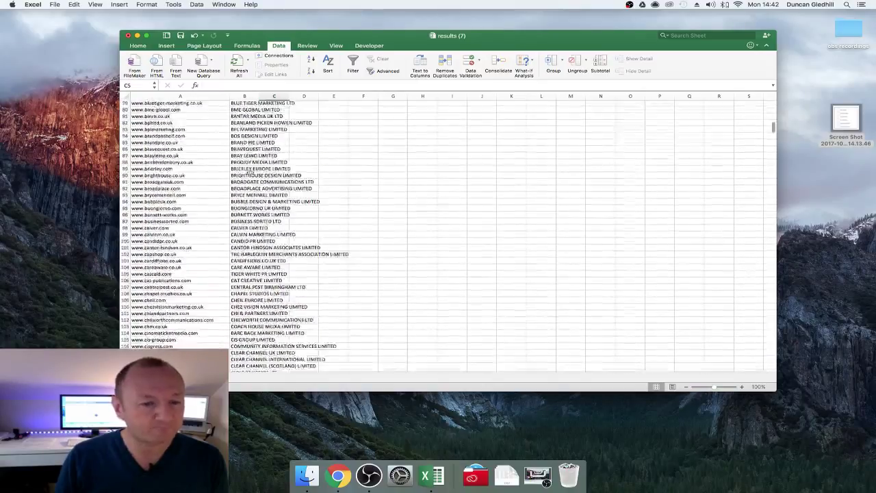
scroll(249, 173, "down", 20)
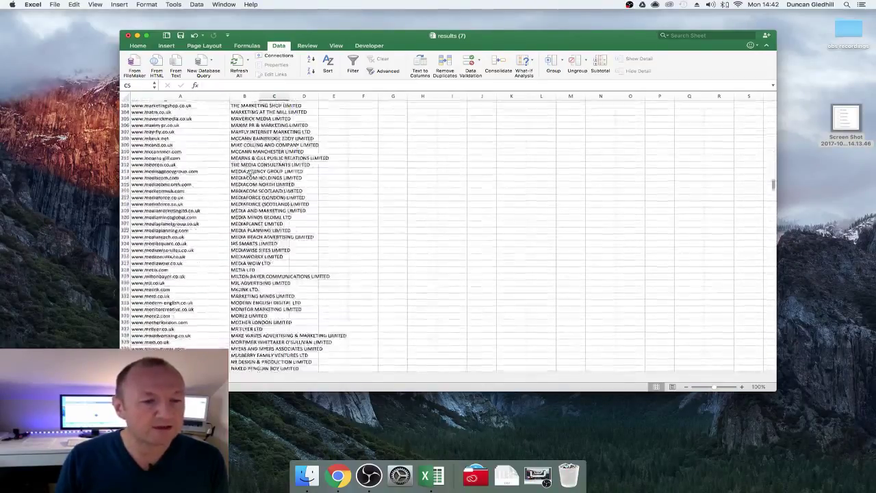
scroll(250, 173, "down", 20)
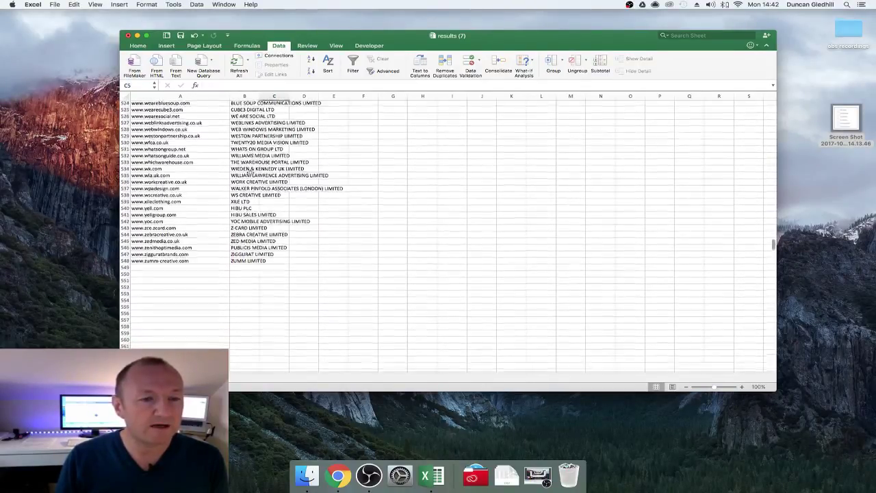
scroll(249, 172, "up", 20)
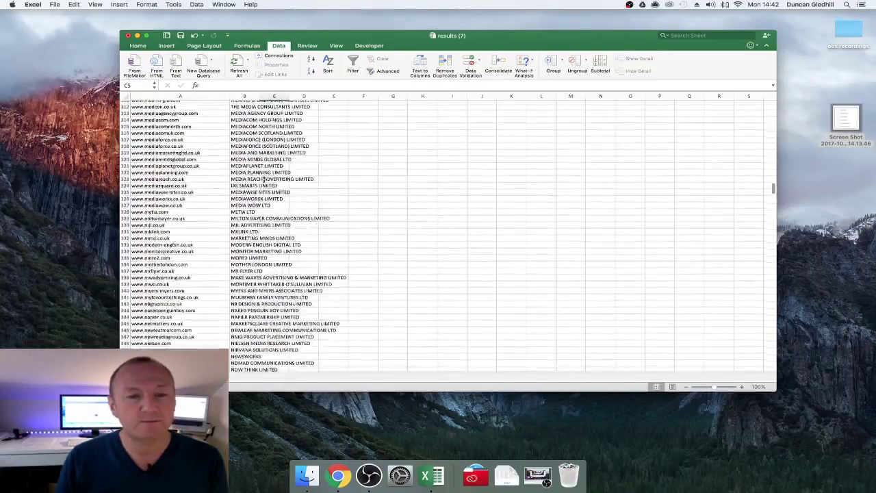
scroll(264, 179, "up", 20)
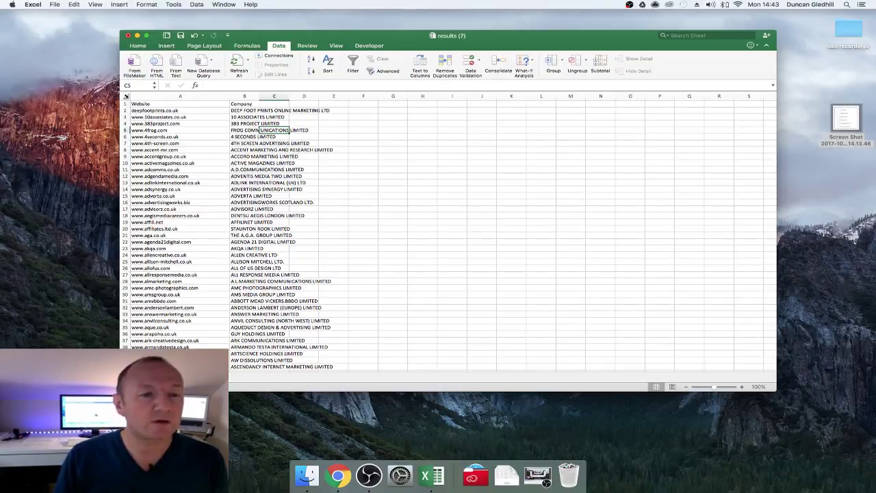
left_click(126, 97)
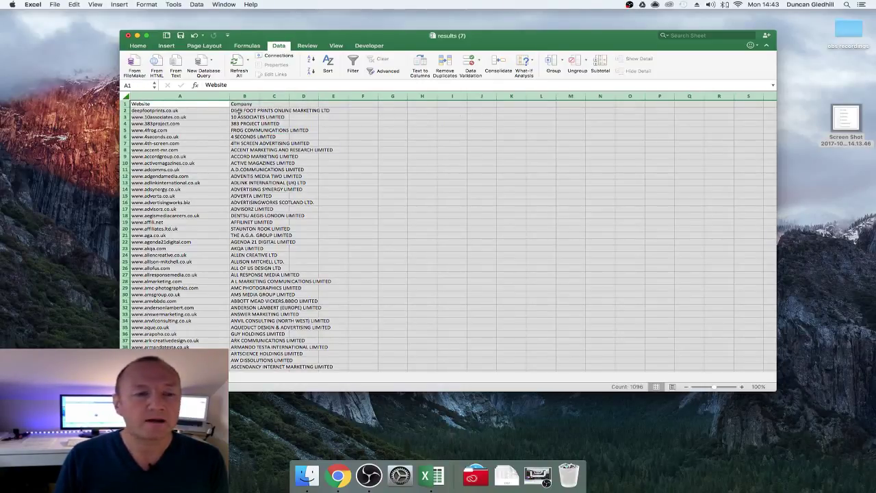
left_click(190, 104)
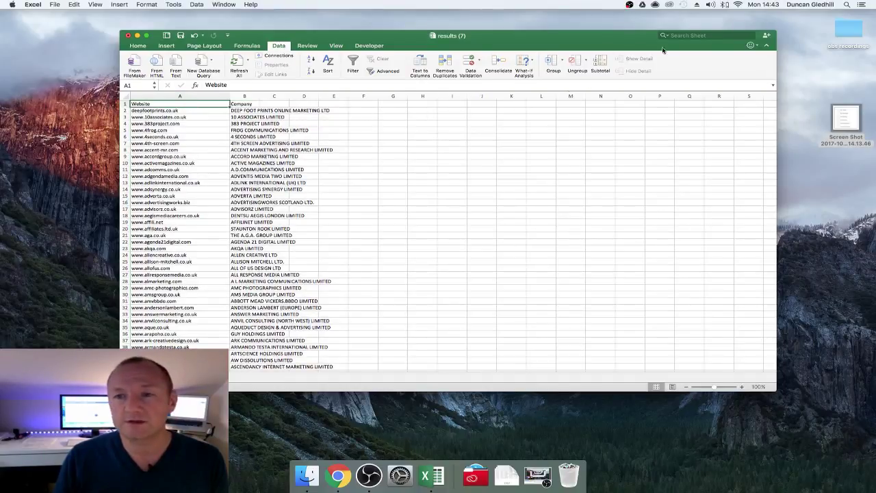
left_click(665, 38)
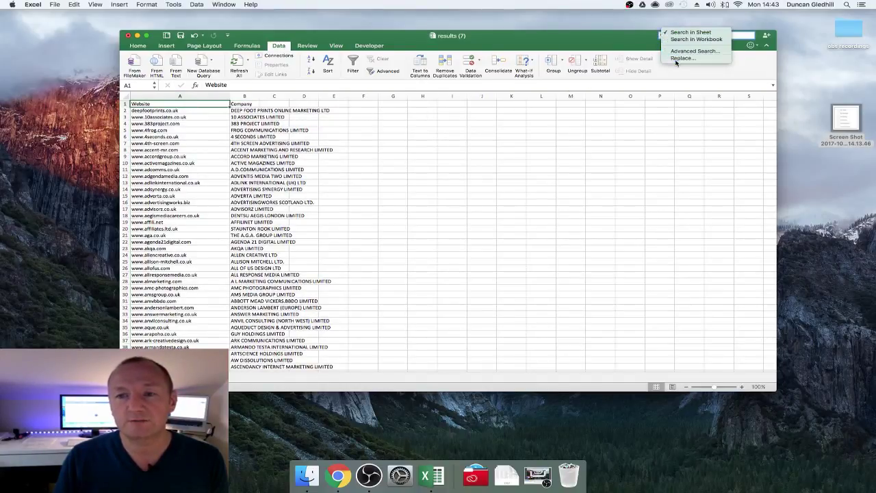
left_click(685, 54)
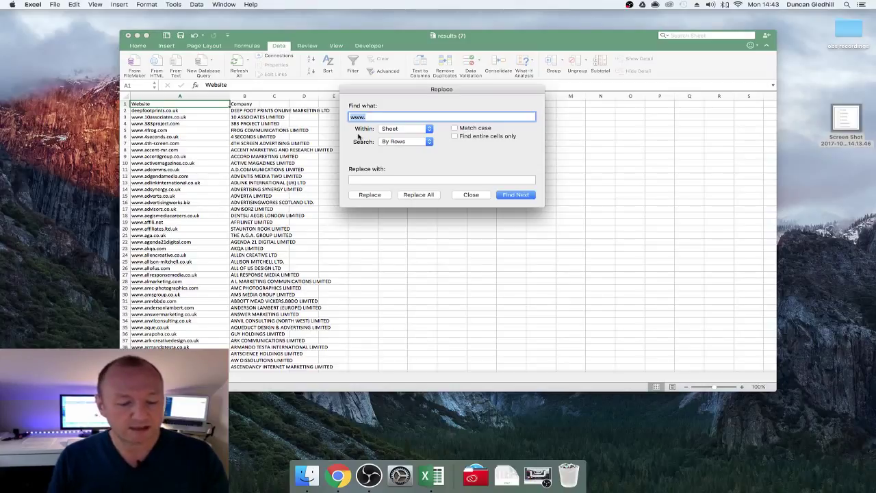
type("www.")
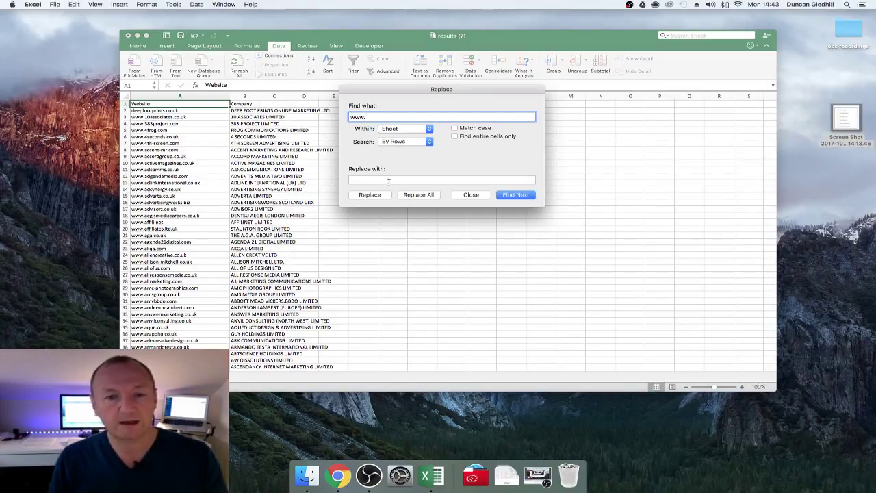
left_click(418, 195)
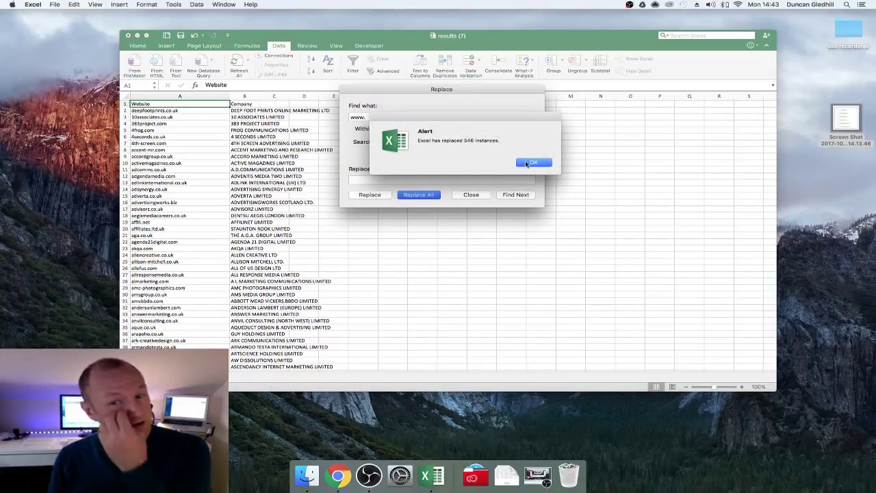
left_click(526, 164)
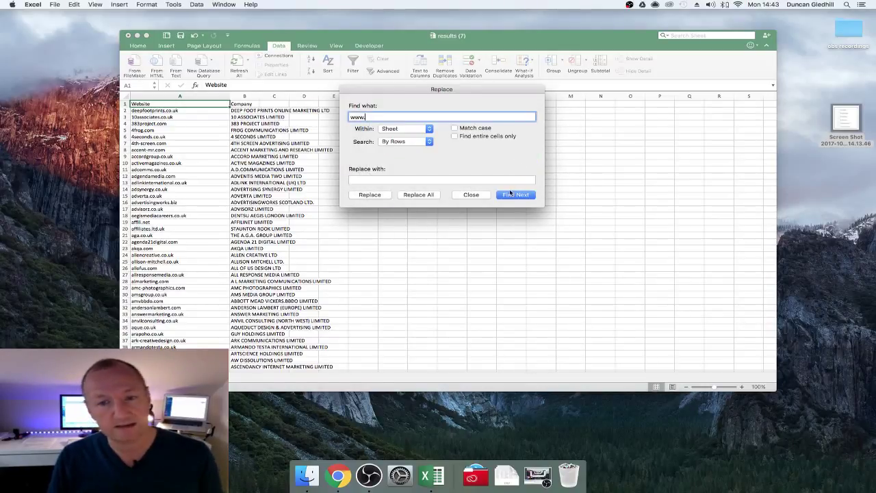
left_click(468, 195)
scroll(180, 184, "down", 8)
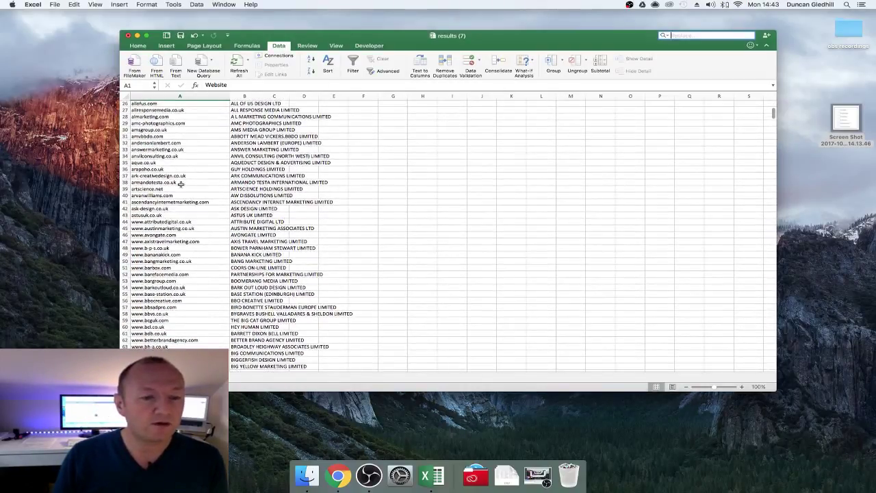
scroll(181, 184, "down", 1)
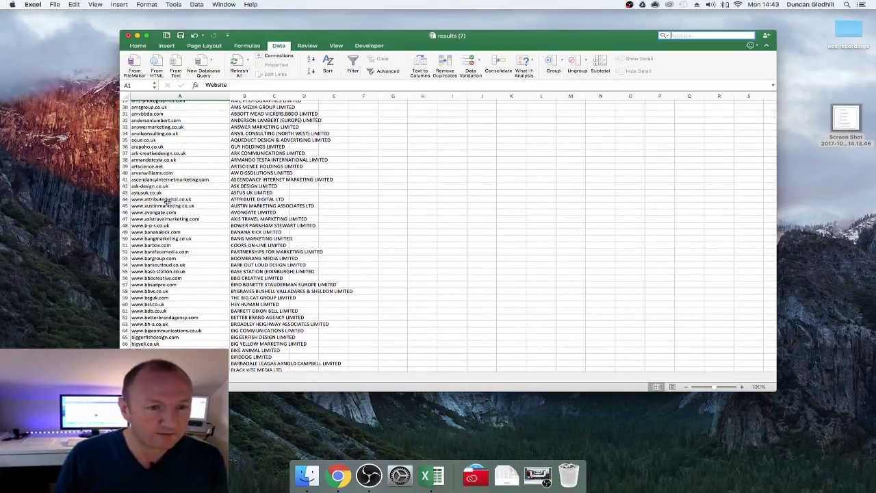
left_click(167, 200)
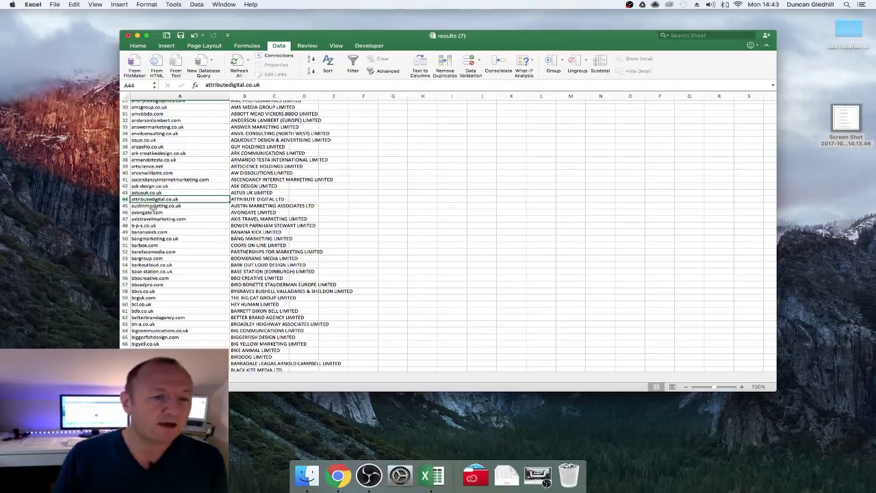
scroll(154, 208, "down", 10)
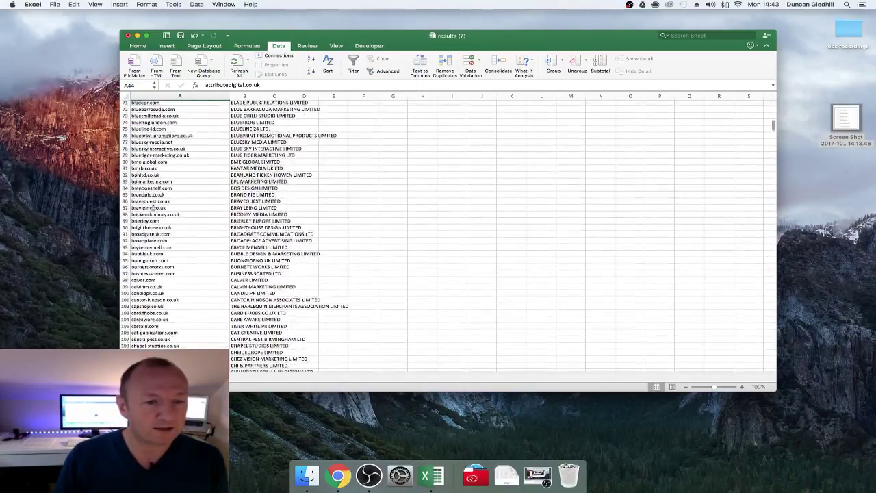
Sort the whole sheet again by Website values from A to Z, keeping the first row as headers.
scroll(153, 207, "up", 15)
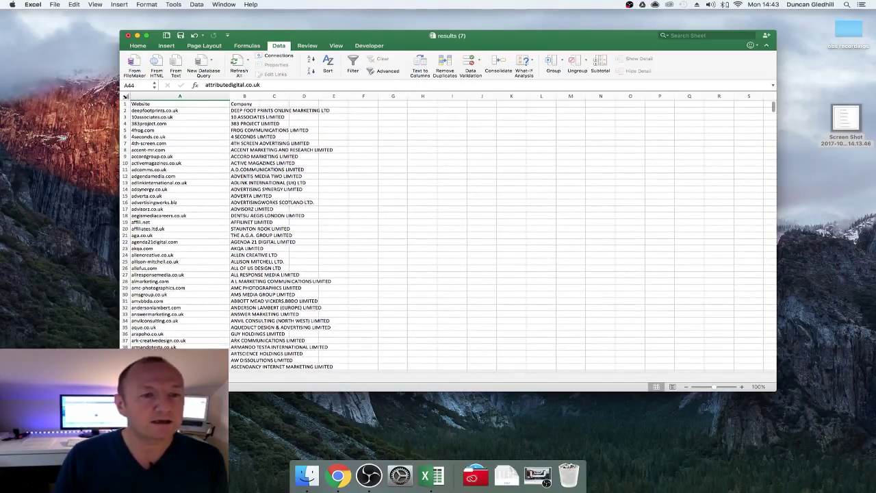
left_click(126, 96)
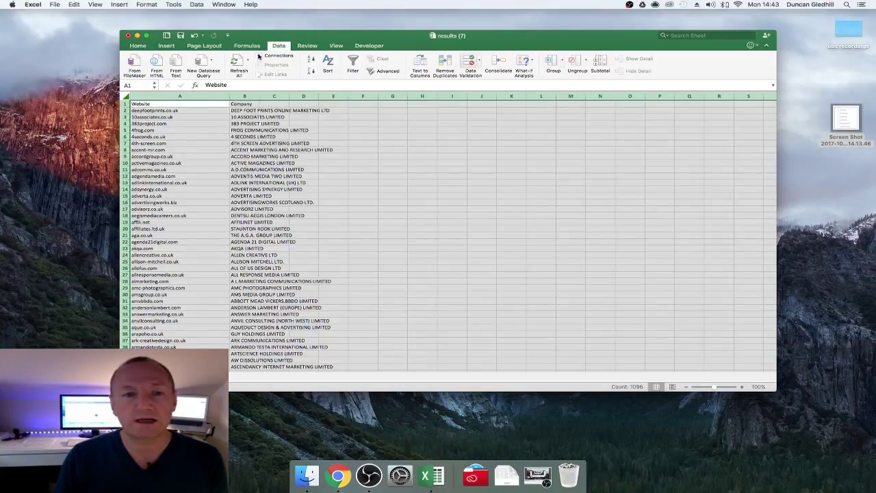
left_click(137, 46)
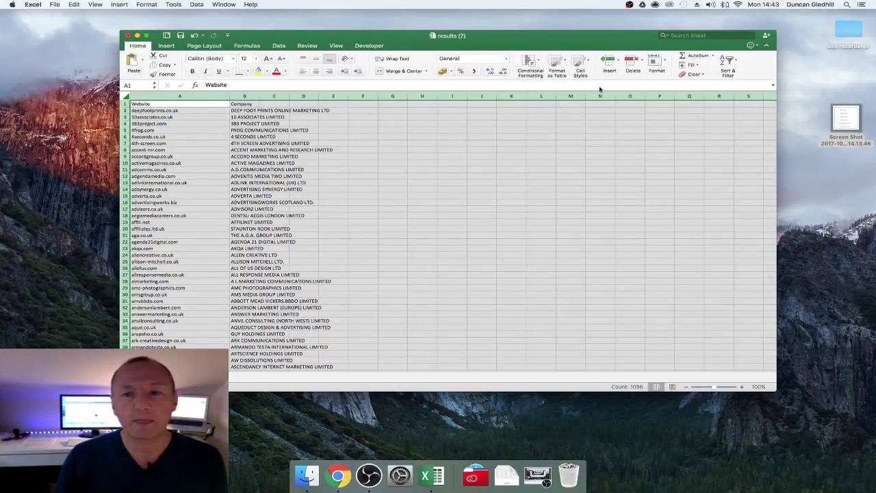
left_click(728, 62)
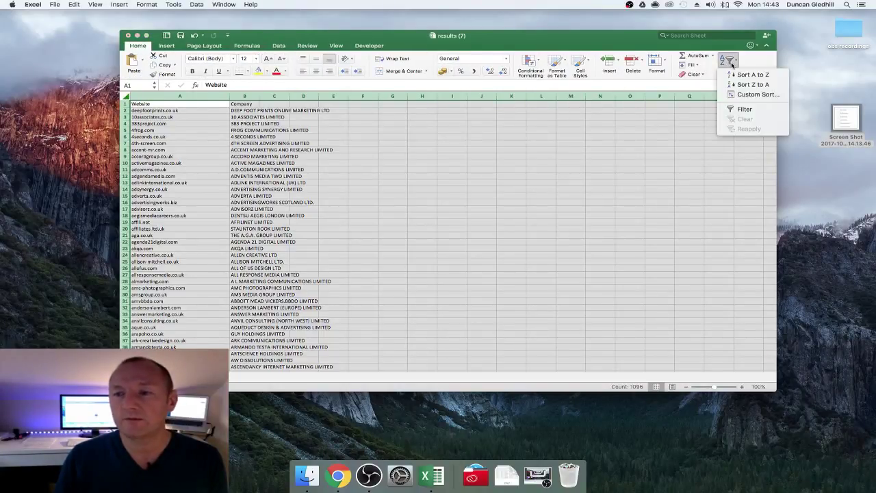
left_click(741, 96)
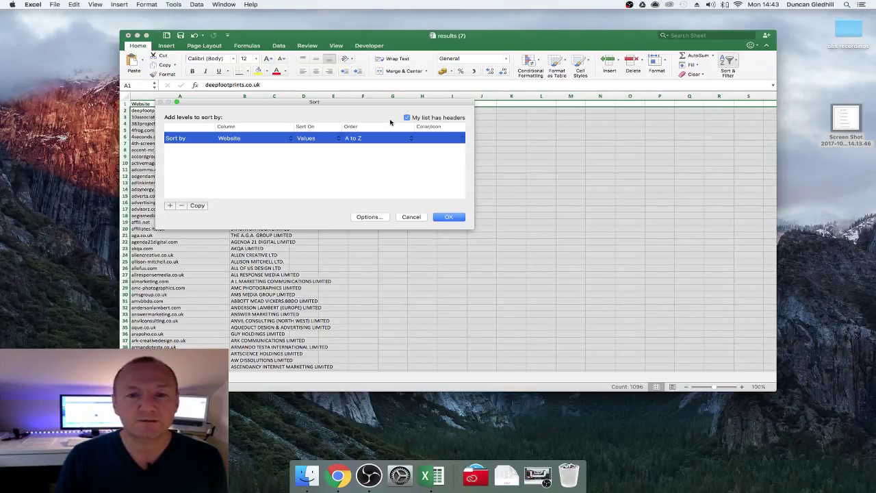
left_click(448, 217)
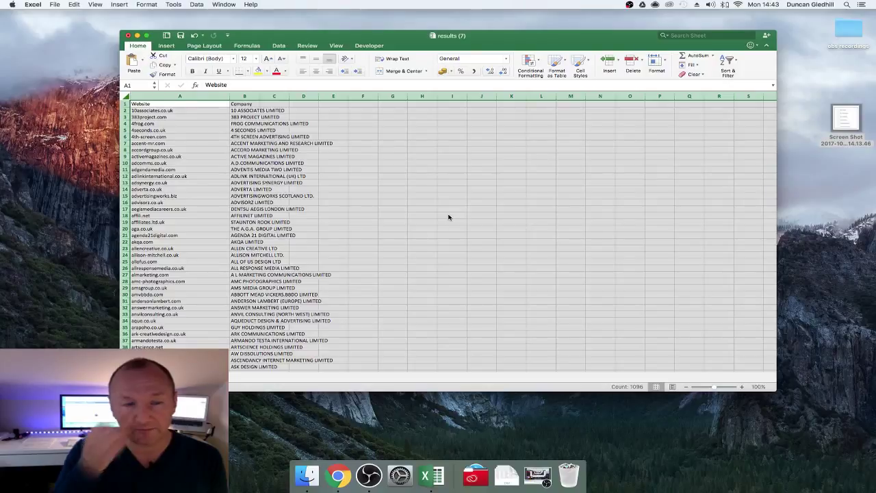
left_click(290, 146)
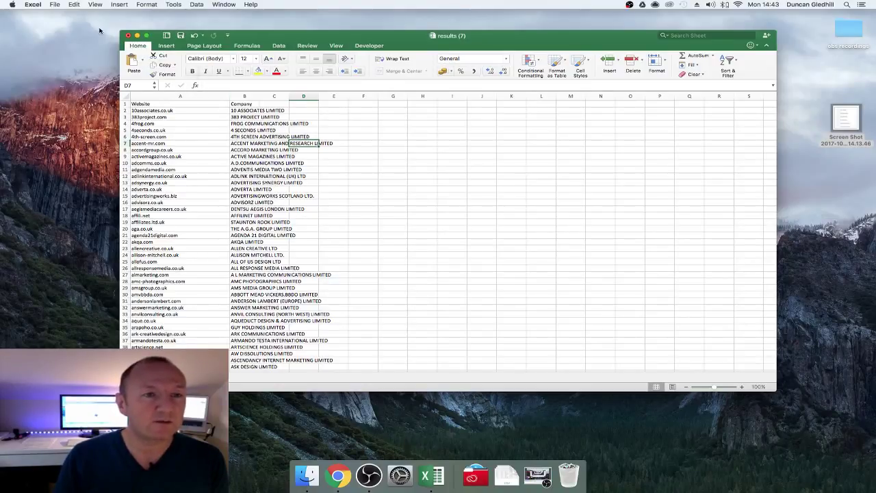
Open the recent LinkedIn_Ads_Account_Targeting_Template workbook and copy its companyname header over the Company header in B1 of results (7).
left_click(54, 5)
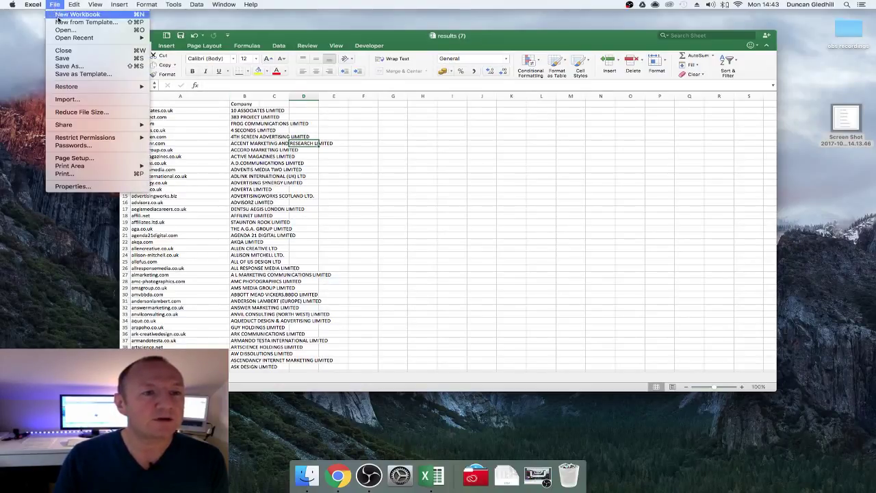
mouse_move(87, 39)
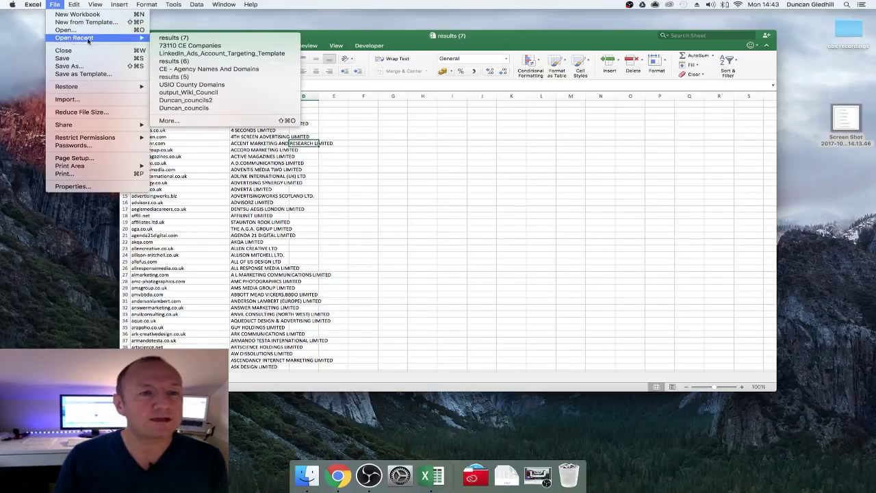
left_click(210, 55)
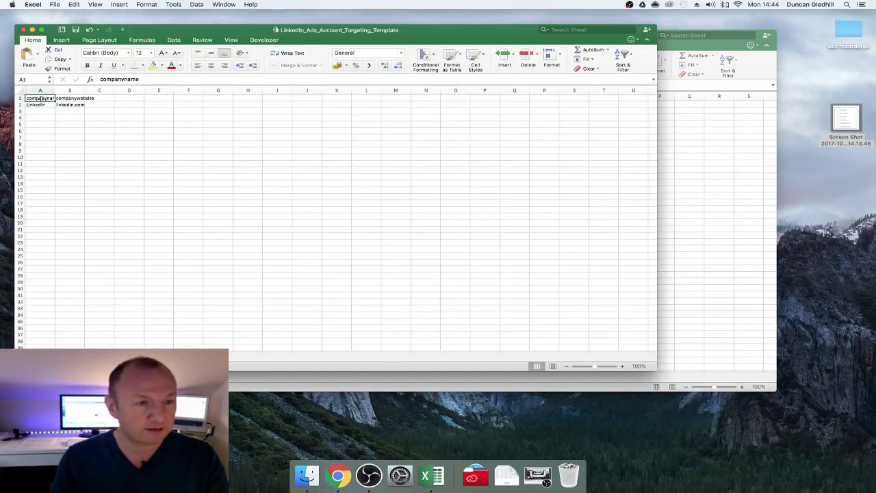
left_click(685, 229)
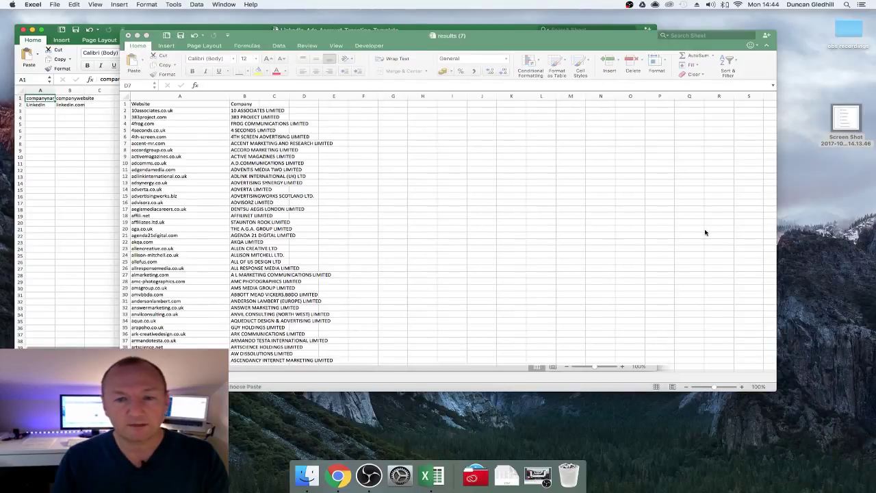
left_click(243, 103)
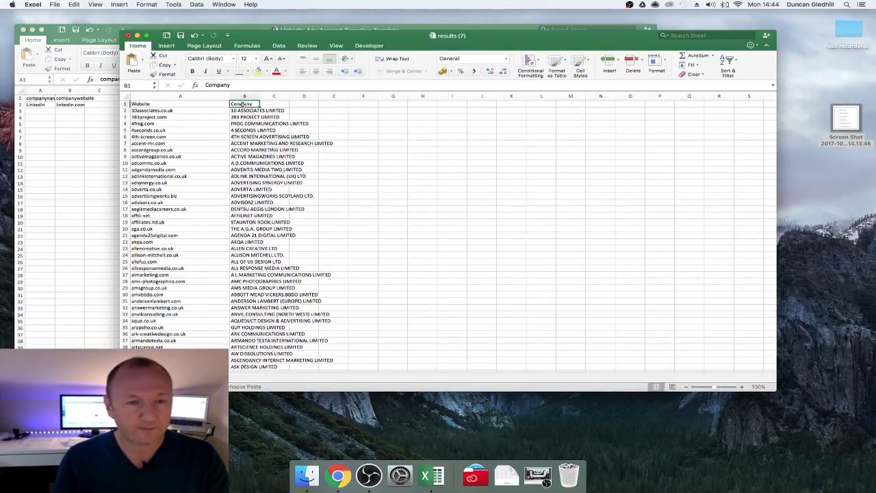
Replace the Website header in A1 of results (7) with the template's companywebsite header.
left_click(87, 113)
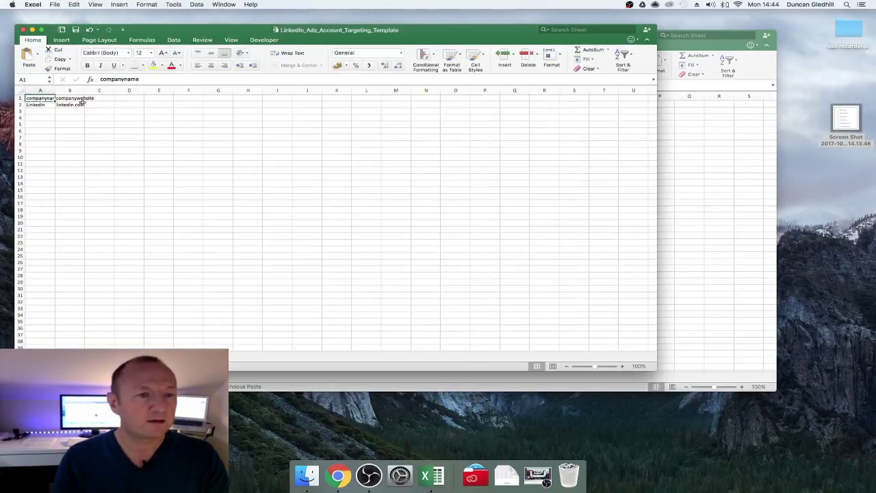
left_click(75, 99)
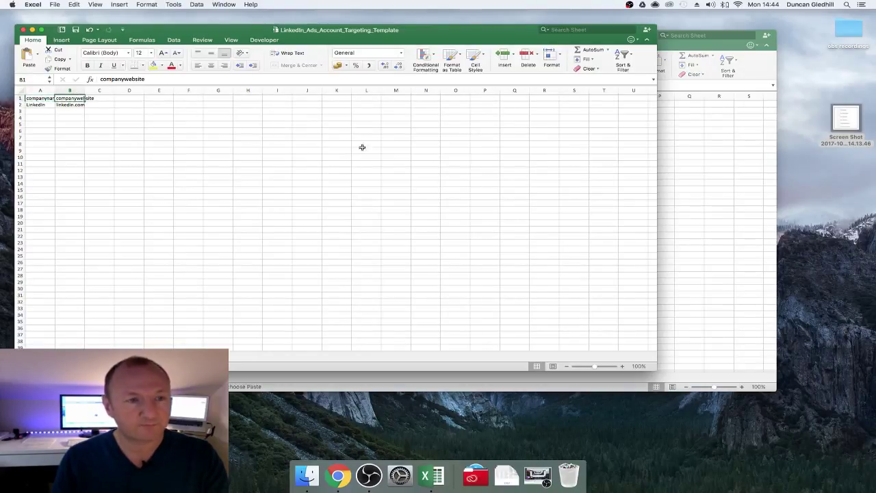
left_click(678, 168)
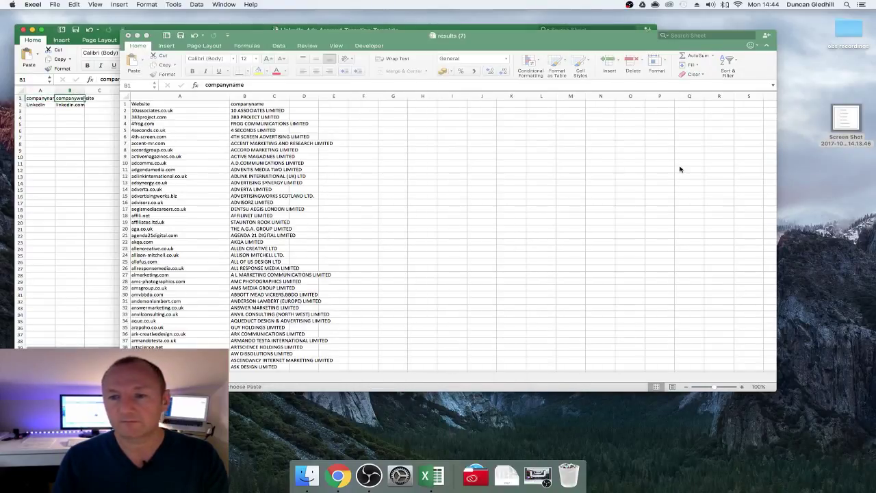
left_click(198, 105)
type("companywebsite")
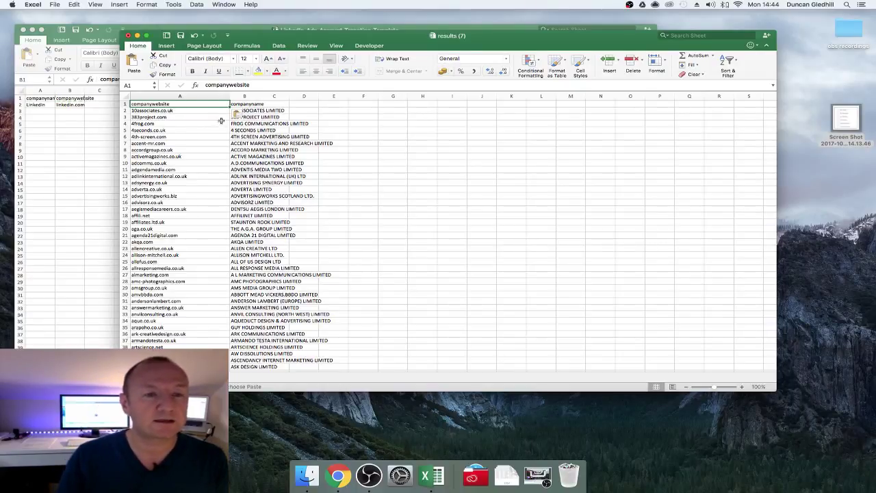
Save the company list as a comma-separated values file named "73110 Agenices" on the Desktop.
left_click(53, 5)
left_click(74, 69)
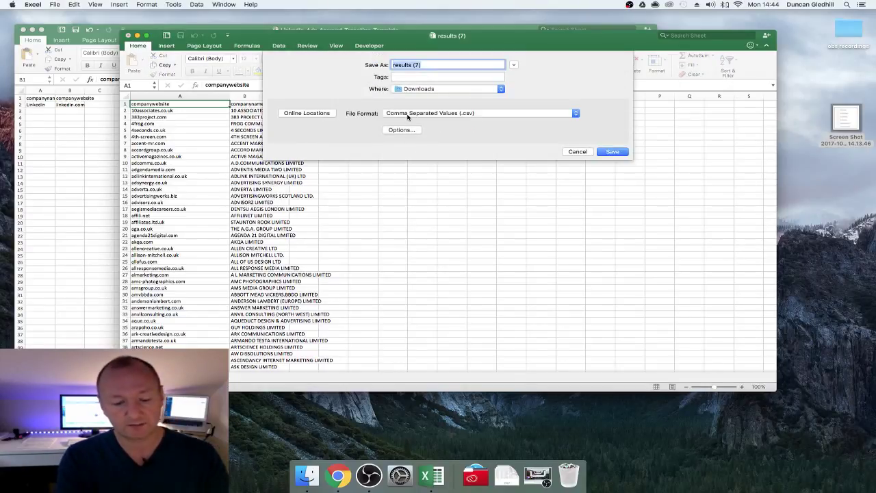
type("73110")
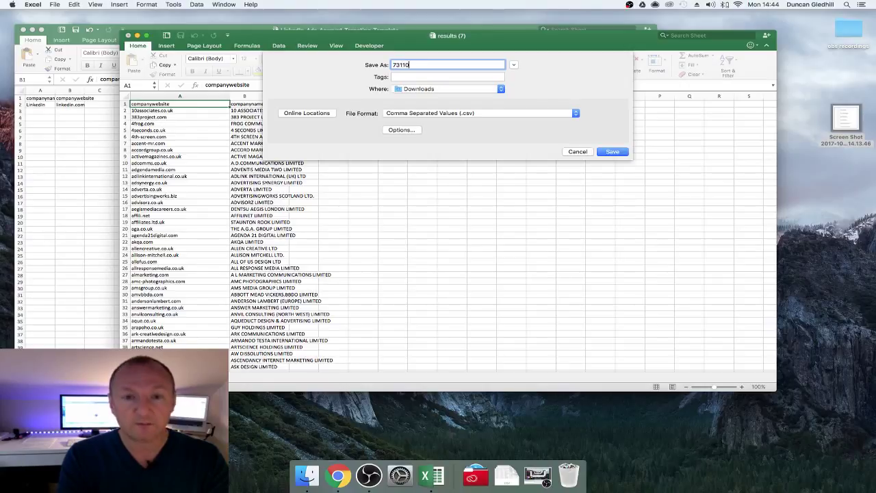
type(" Agenices")
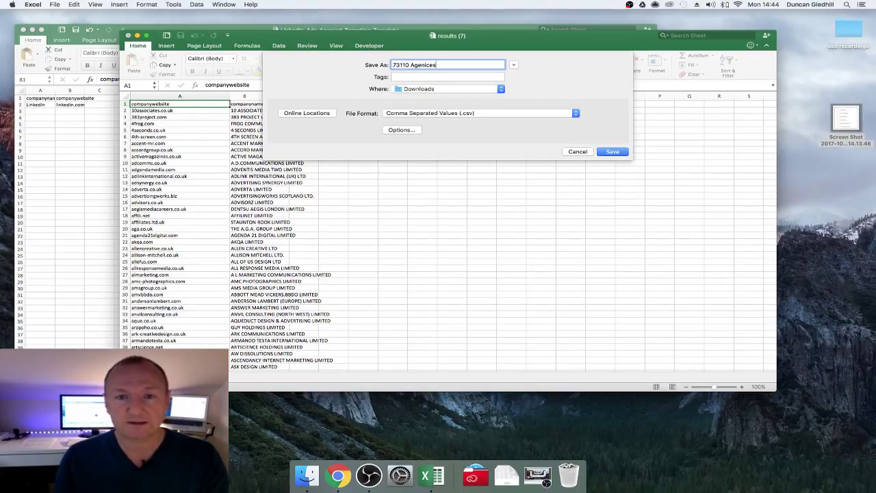
left_click(439, 89)
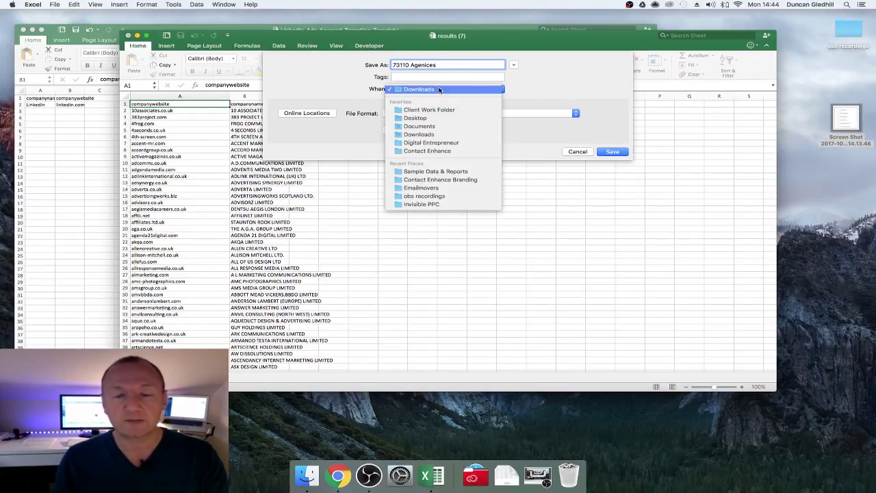
left_click(415, 122)
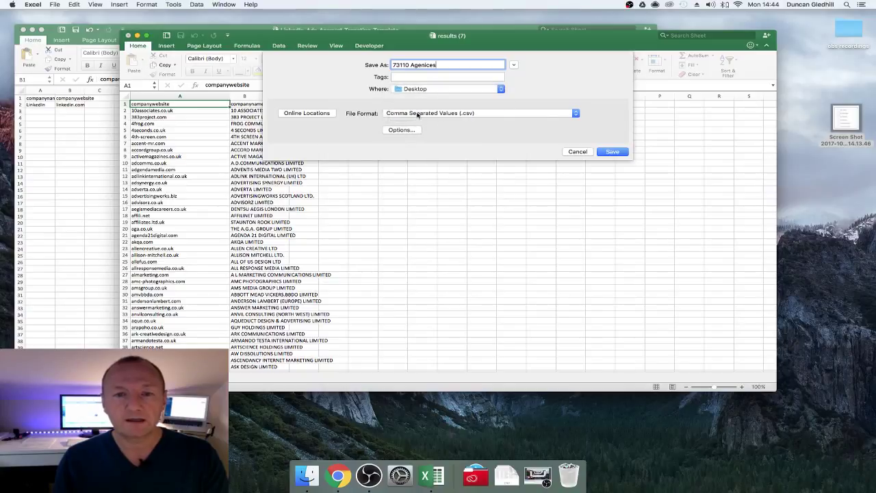
left_click(611, 152)
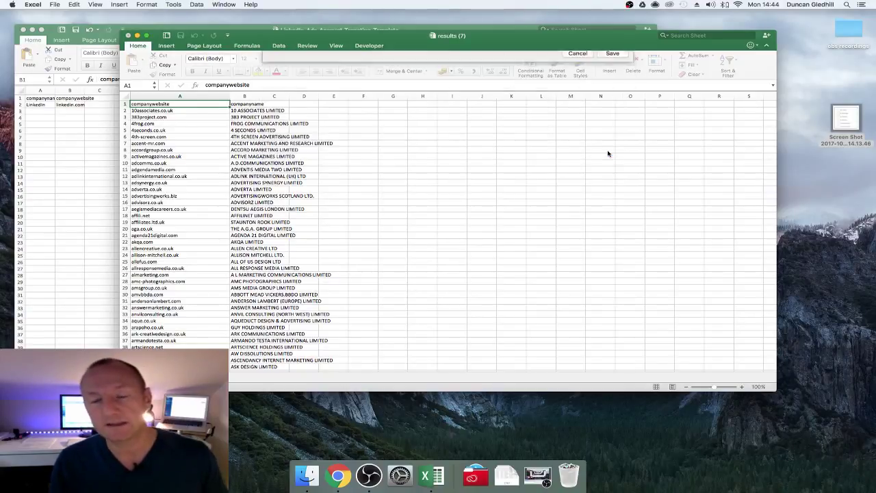
Complete the CSV save of the company list and minimize both open workbooks.
left_click(507, 179)
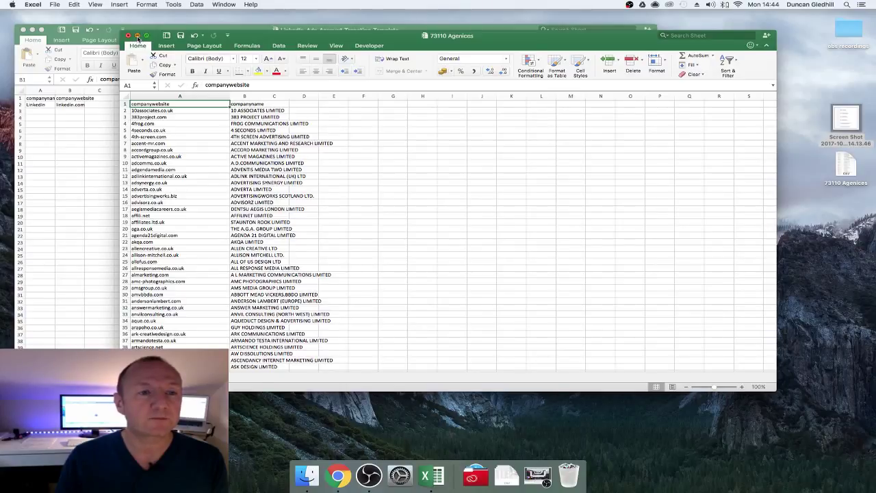
left_click(137, 36)
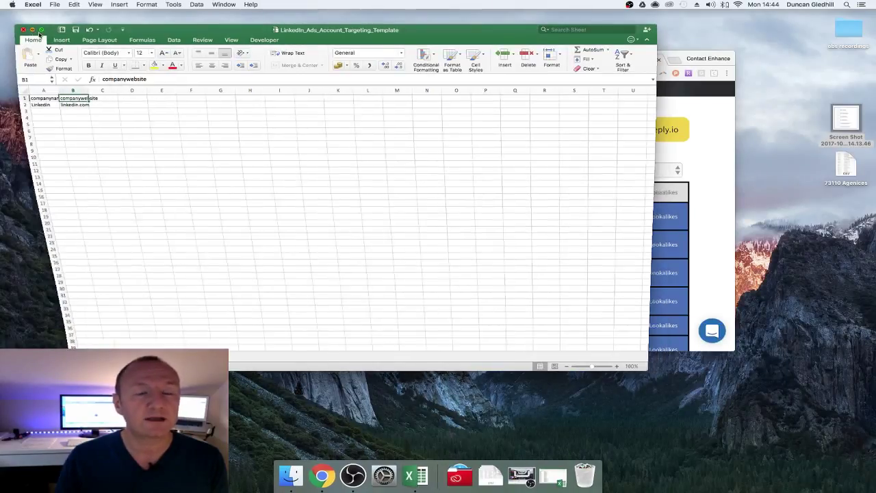
left_click(32, 30)
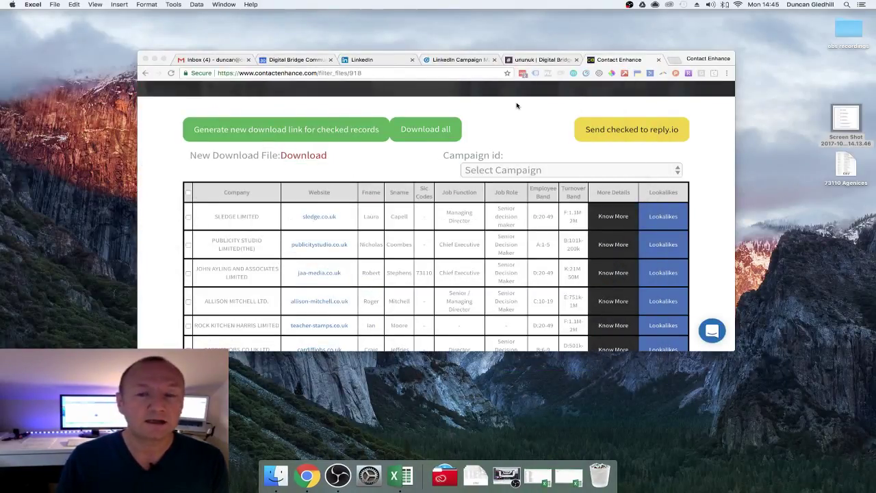
Switch to LinkedIn Campaign Manager in Chrome and start a new uploaded list audience named "73110 Agencies".
left_click(453, 60)
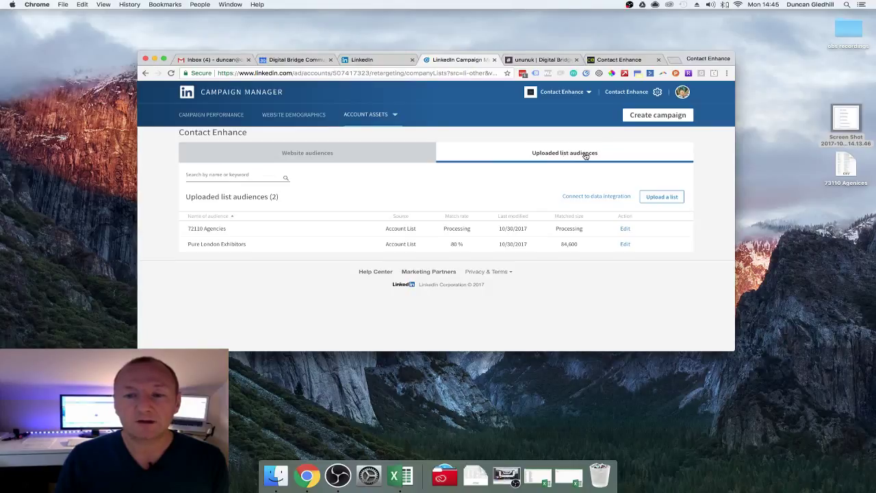
left_click(662, 197)
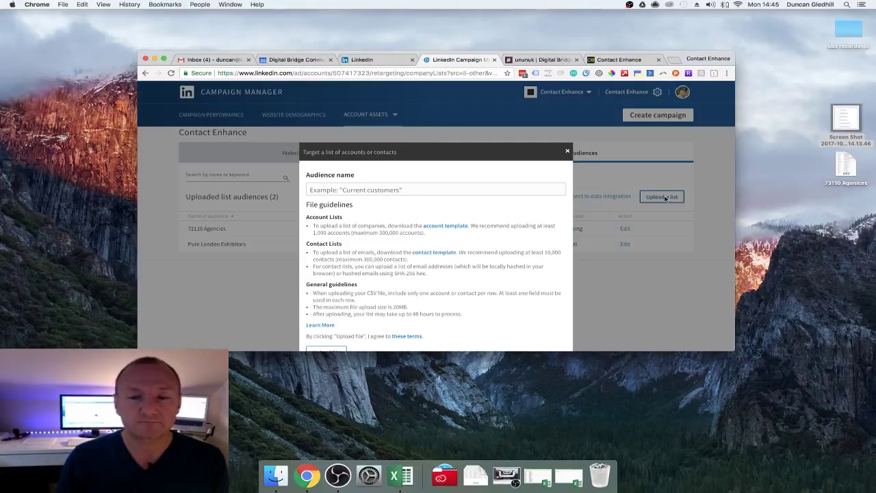
left_click(415, 189)
type("7")
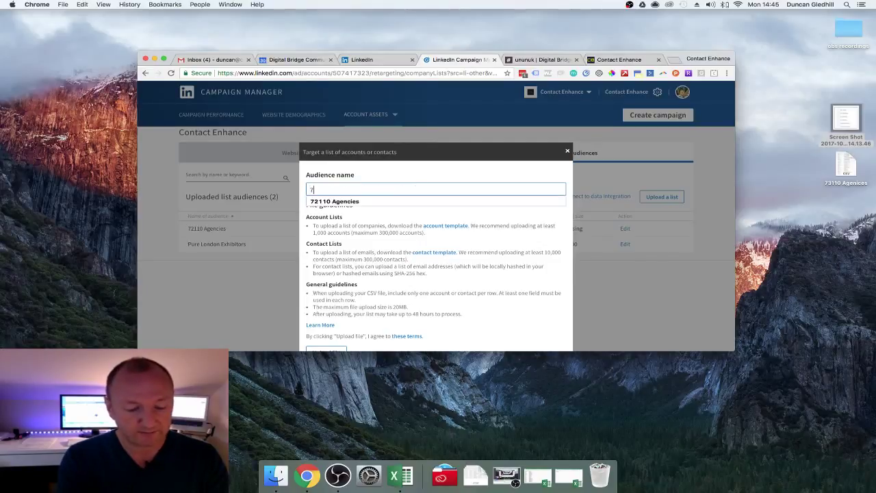
type("3110 Agencies")
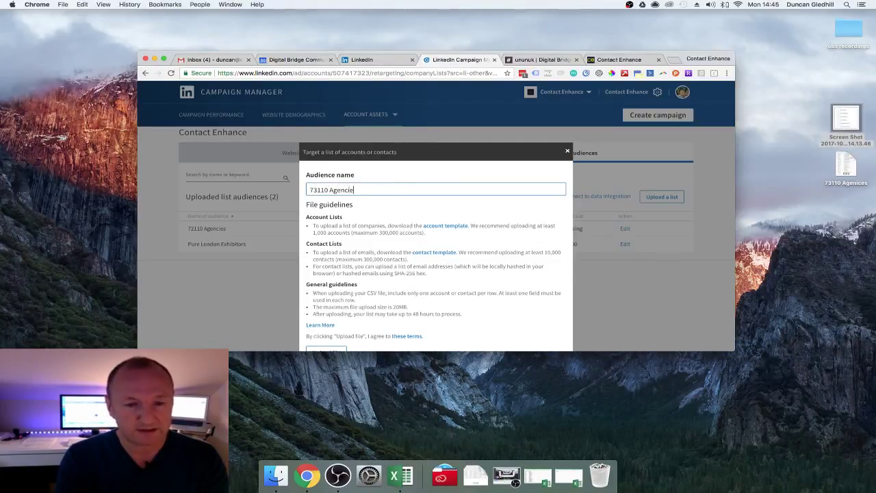
left_click(485, 215)
Attach the "73110 Agenices" CSV file from the Desktop to the new audience.
scroll(485, 216, "down", 2)
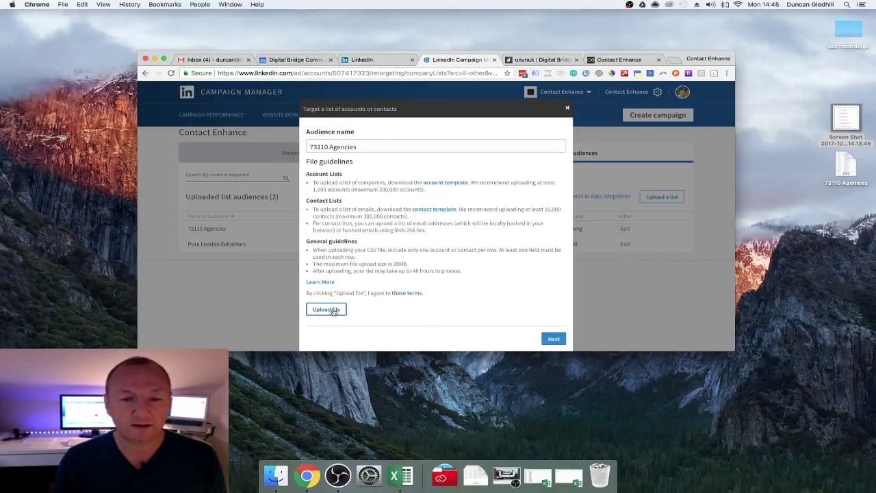
left_click(327, 309)
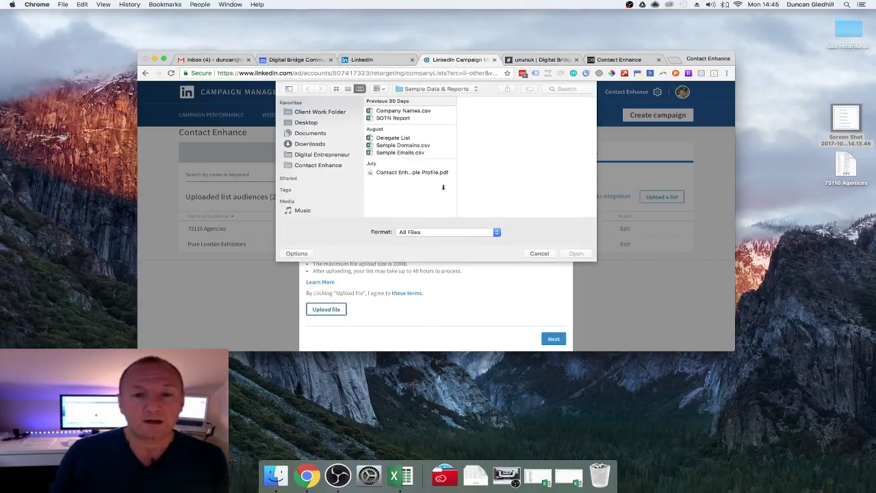
left_click(312, 123)
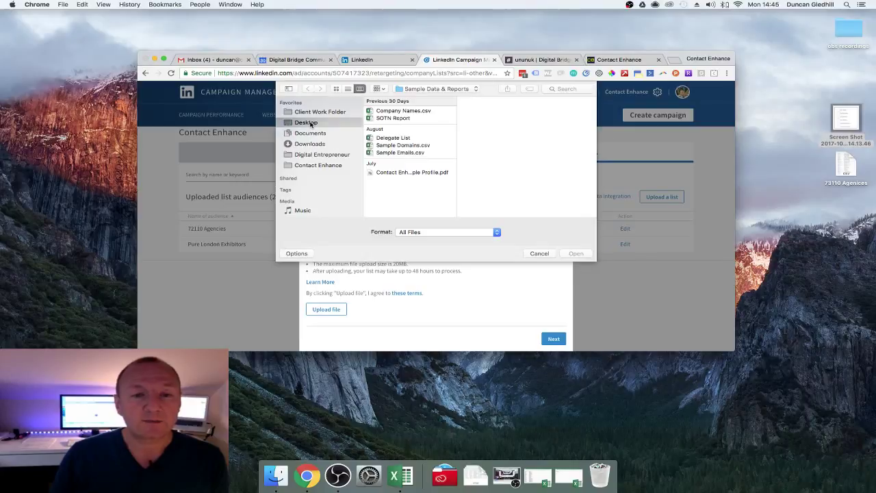
left_click(392, 112)
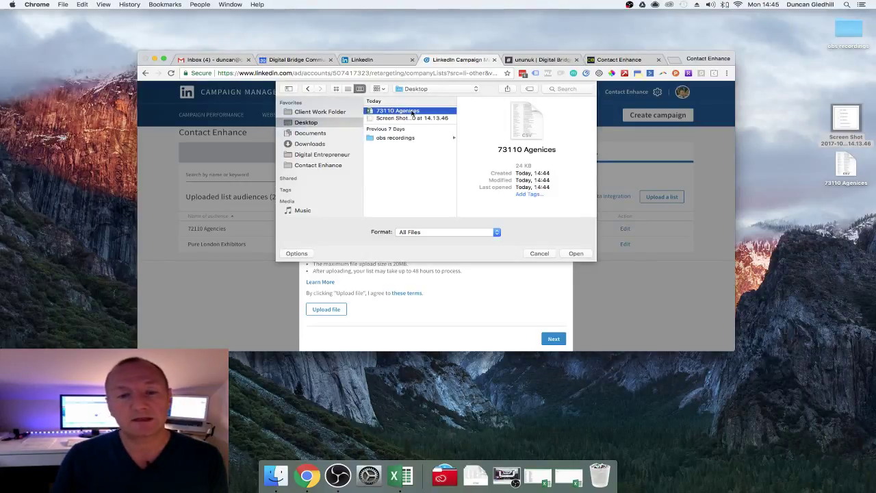
left_click(577, 253)
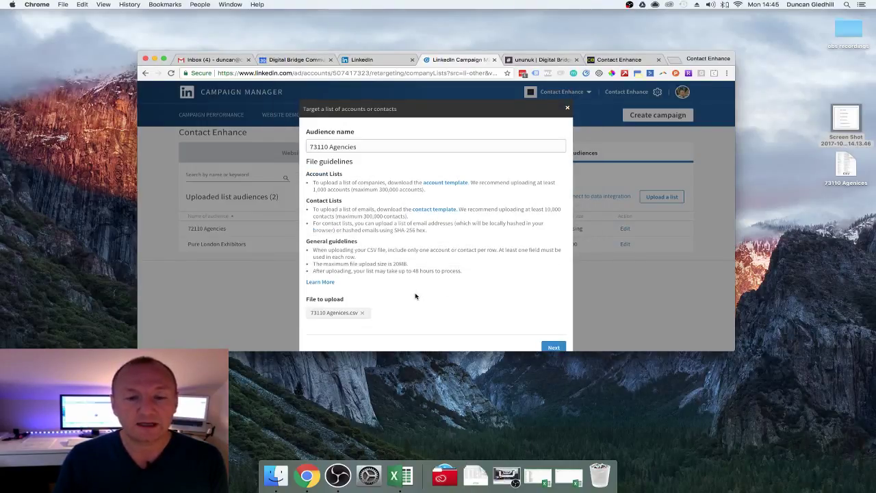
Submit the audience list for processing and dismiss the closing message.
scroll(415, 294, "down", 1)
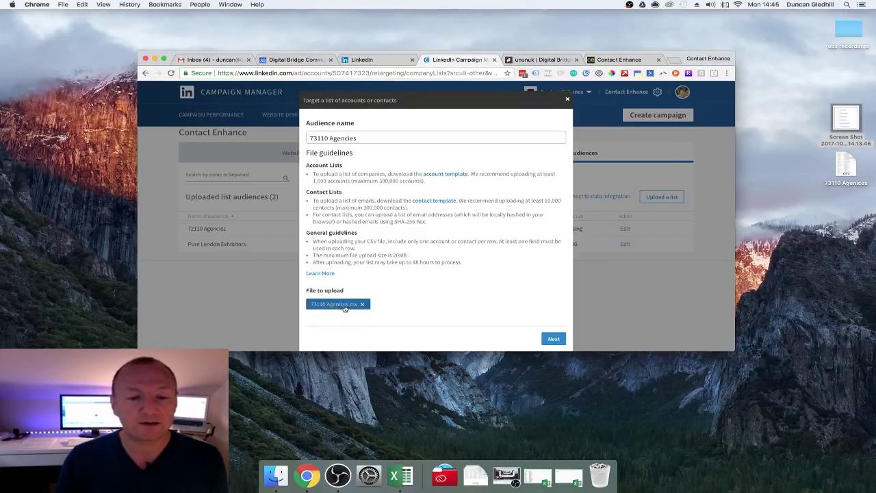
left_click(554, 338)
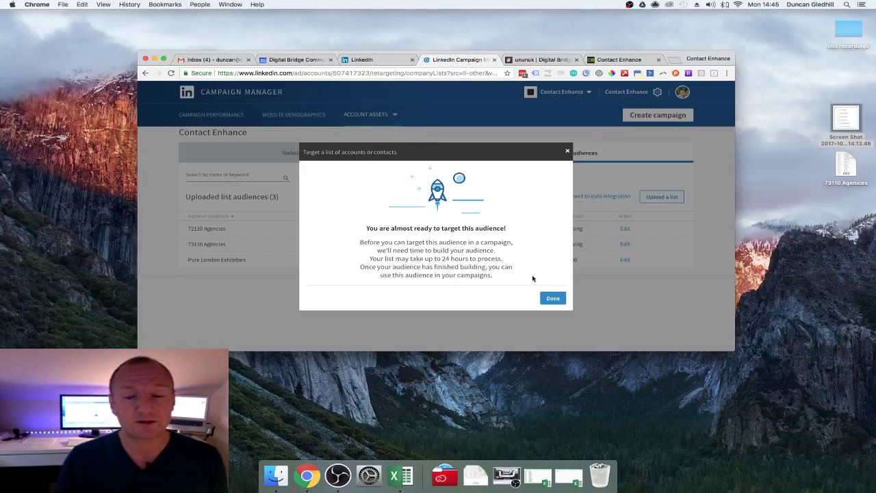
left_click(553, 298)
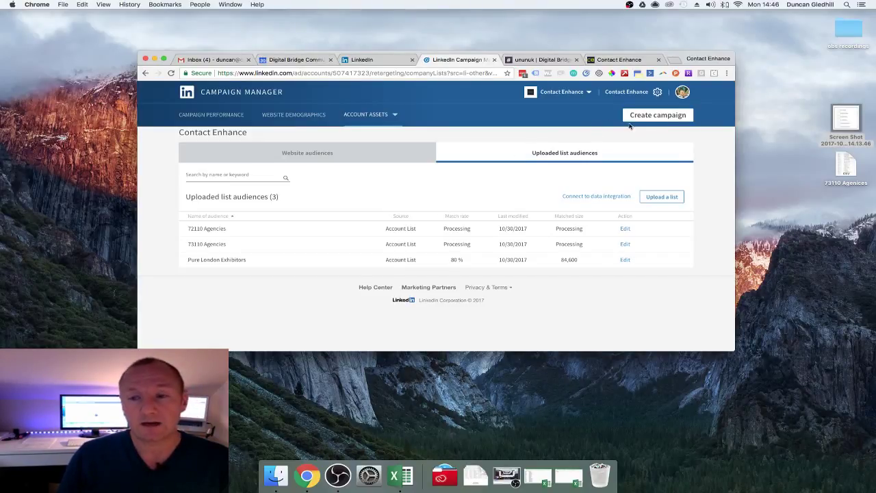
Create a Text Ads campaign named "Test Campaign to 73110 Agencies" and proceed to its ad content.
left_click(658, 115)
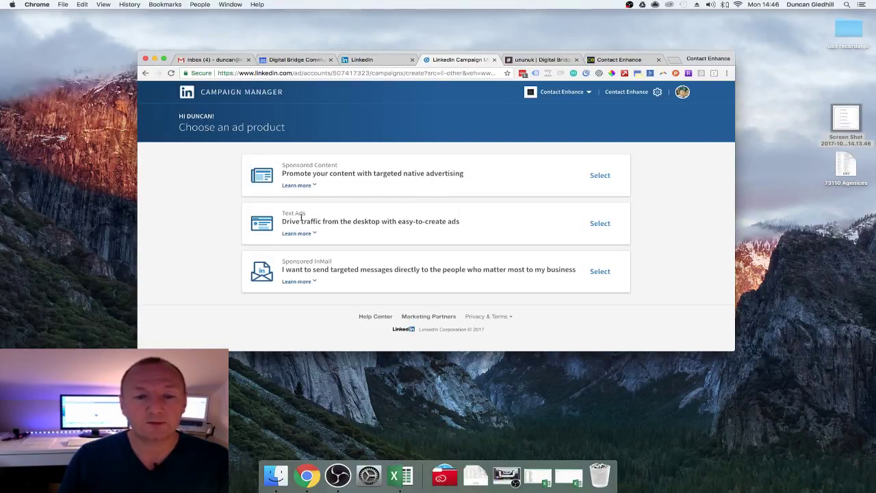
left_click(599, 224)
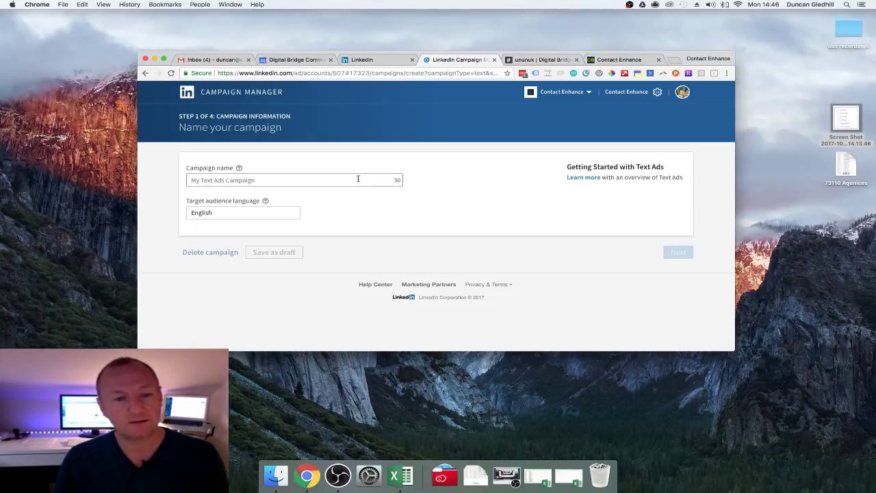
left_click(358, 178)
type("Te")
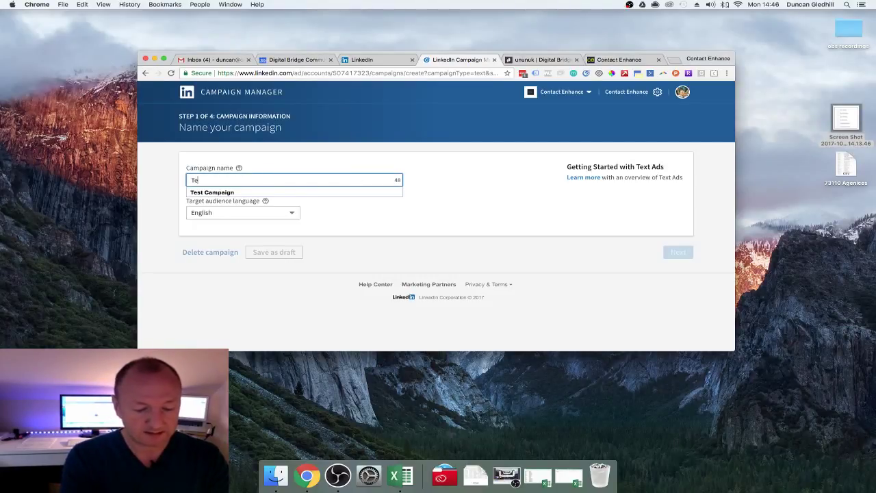
type("st Campa")
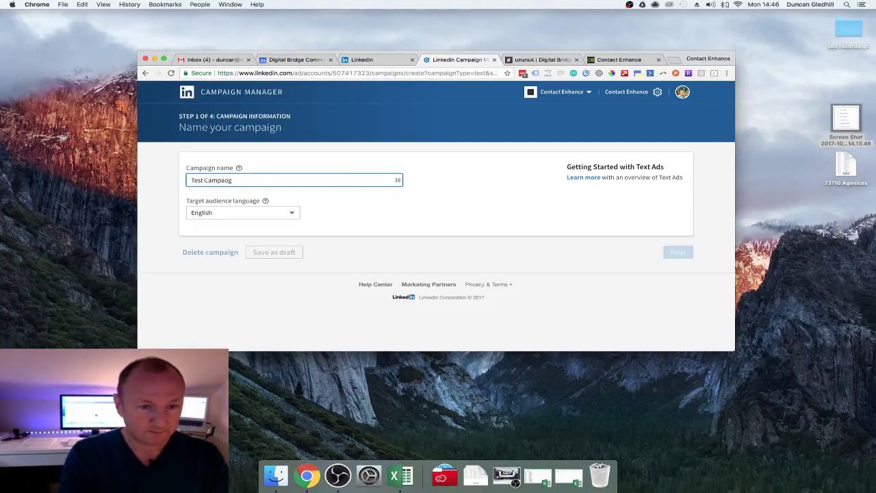
type("ign to")
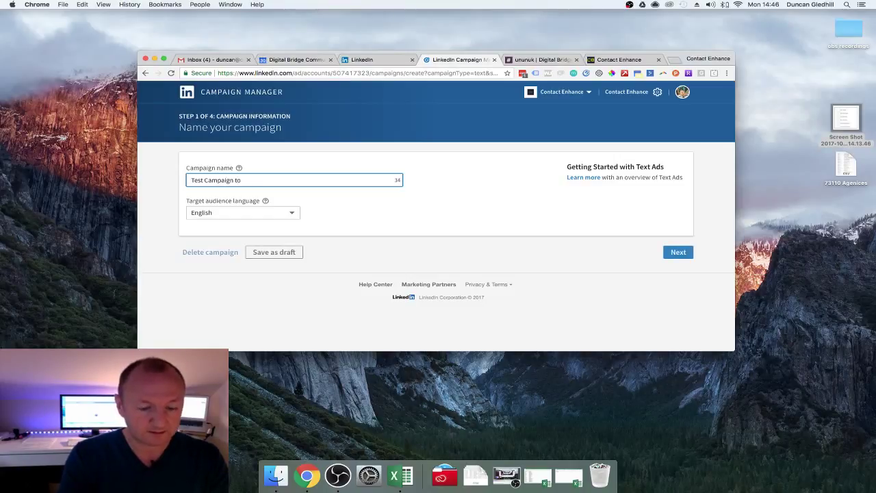
type(" 73110 Ag")
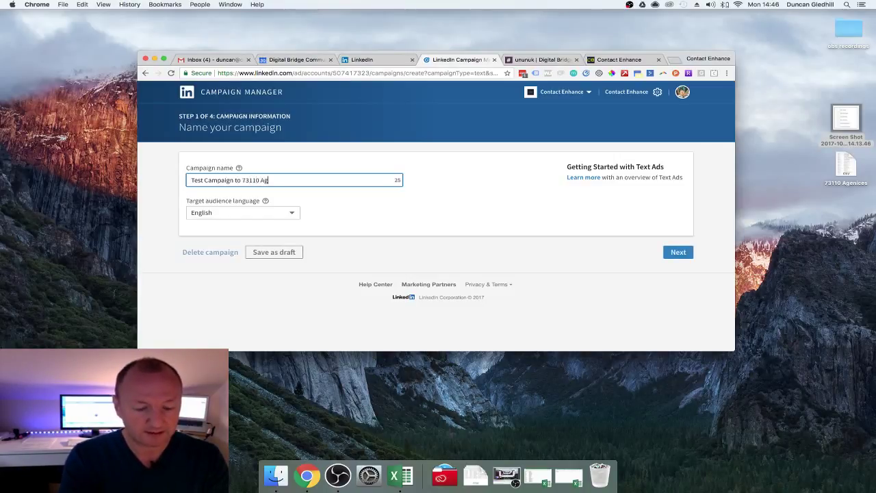
type("encies")
left_click(630, 247)
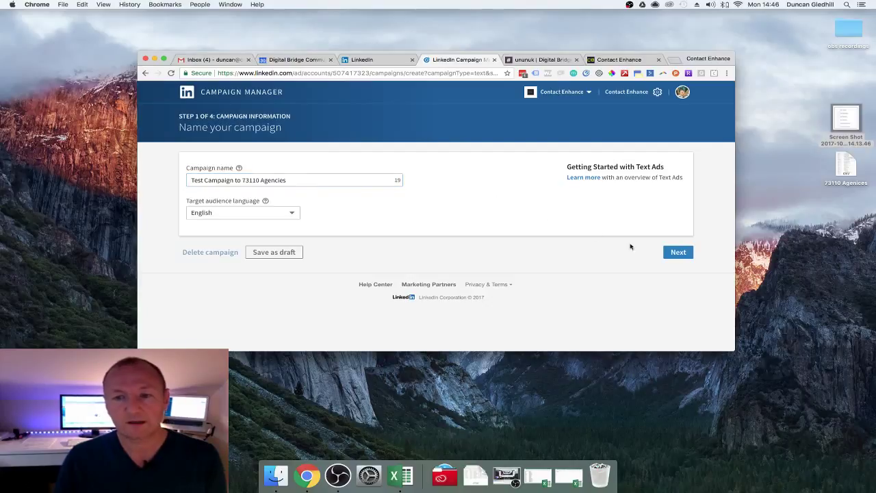
left_click(678, 252)
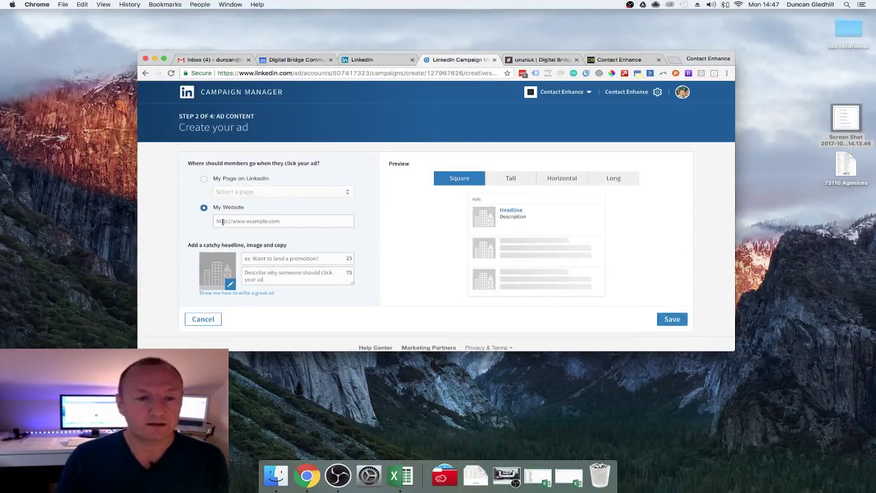
left_click(280, 220)
type("h")
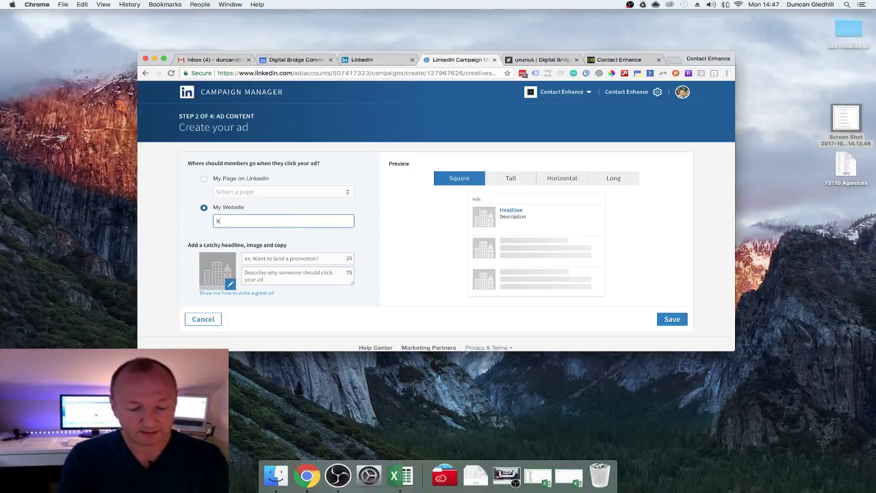
type("ttps://w")
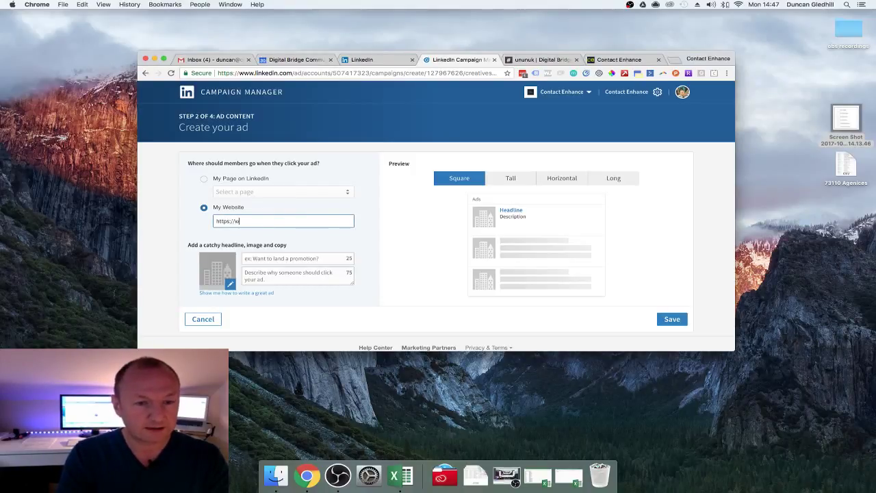
type("wwc.ontactenhance.com")
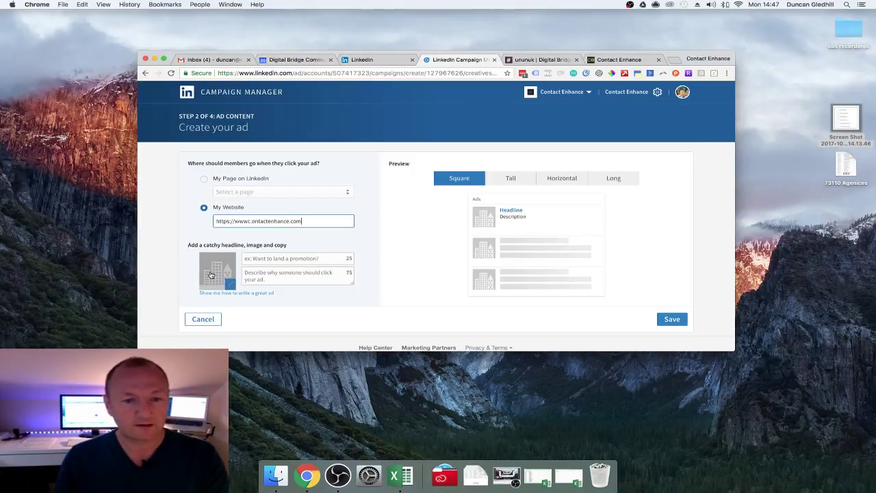
Add "CE logo square .jpg" from the Contact Enhance Branding folder inside Contact Enhance as the ad image.
left_click(232, 284)
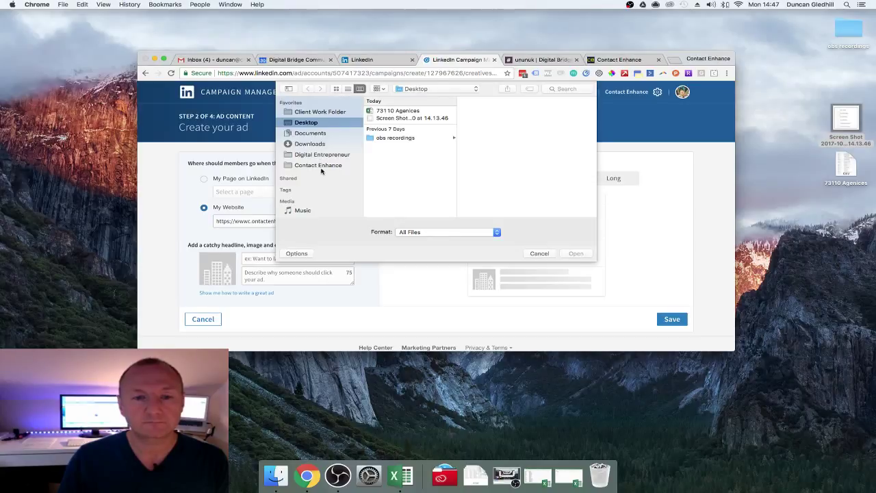
left_click(321, 165)
scroll(411, 179, "down", 5)
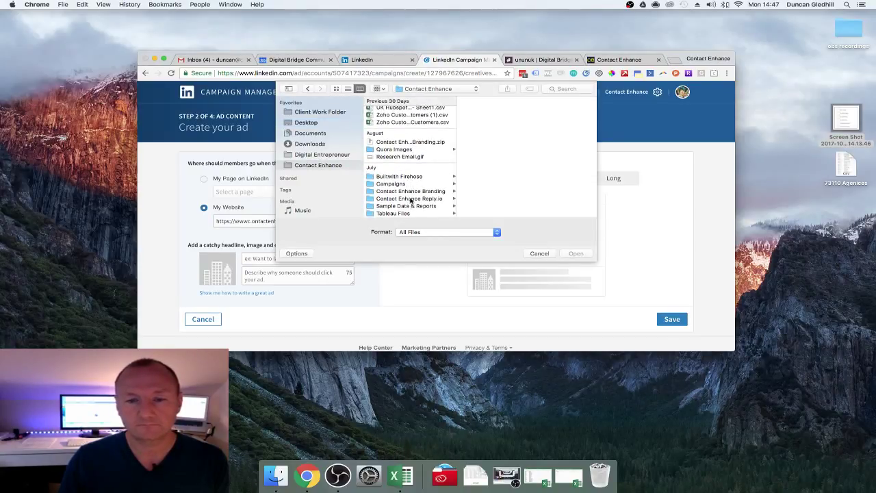
left_click(411, 206)
left_click(432, 192)
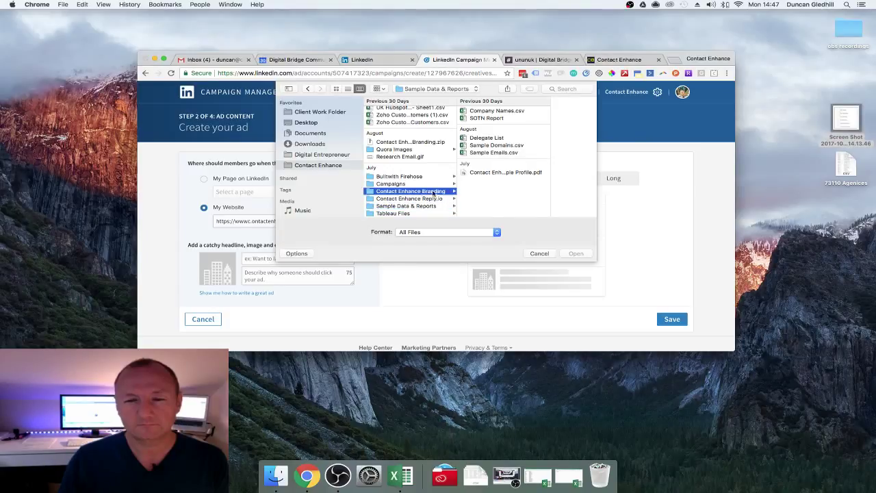
left_click(493, 111)
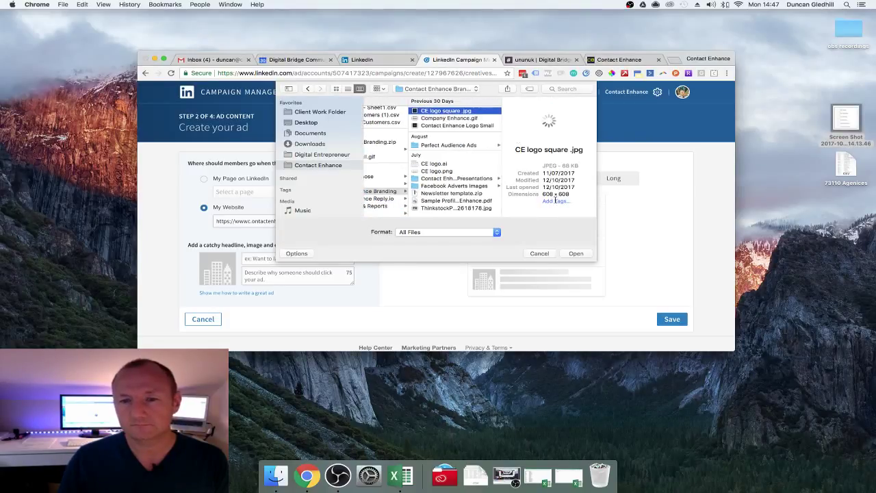
left_click(574, 253)
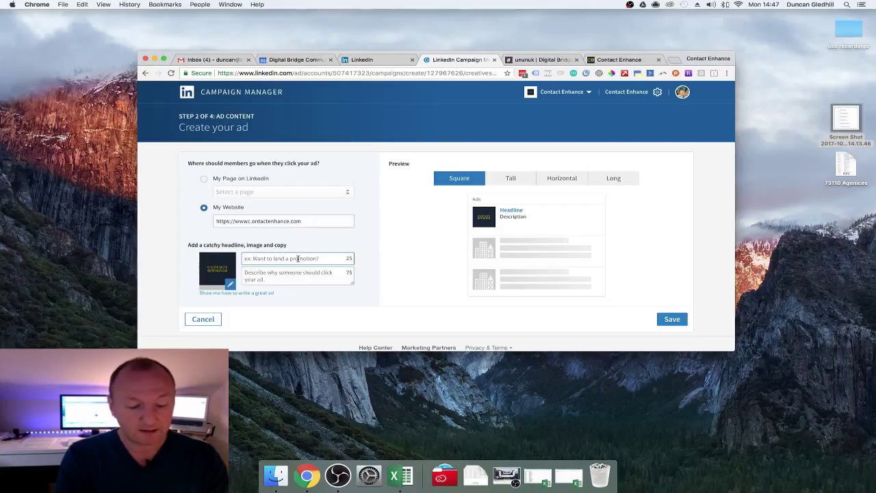
Set the ad headline to "Contact Enhance" and its description to "Enhance your data. Discover your dream clients.".
type("C")
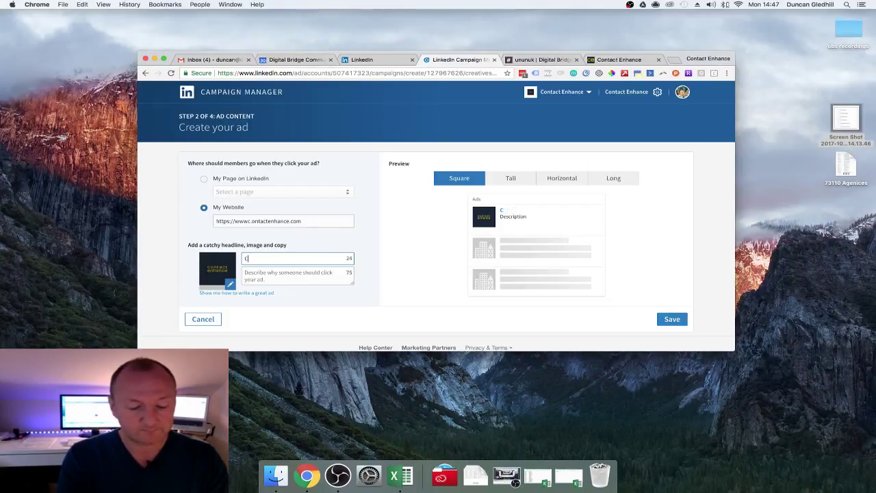
type("ontact Enhance")
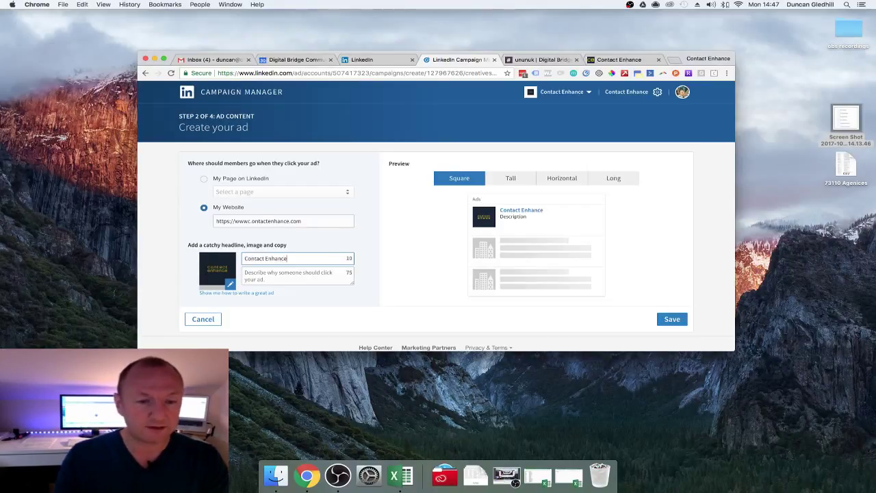
left_click(298, 272)
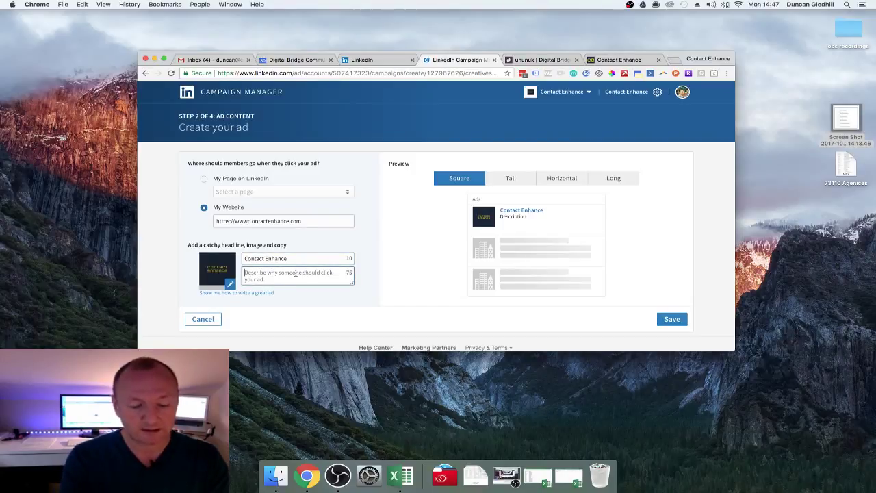
type("Enha")
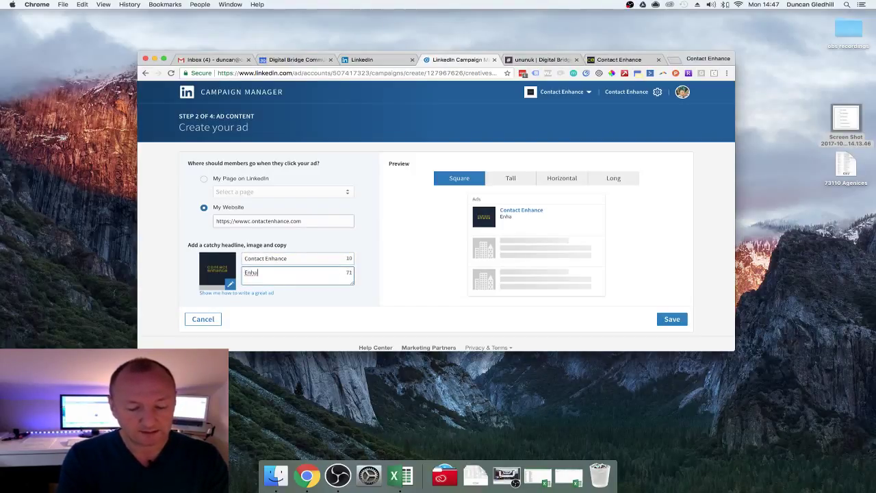
type("nce your data.")
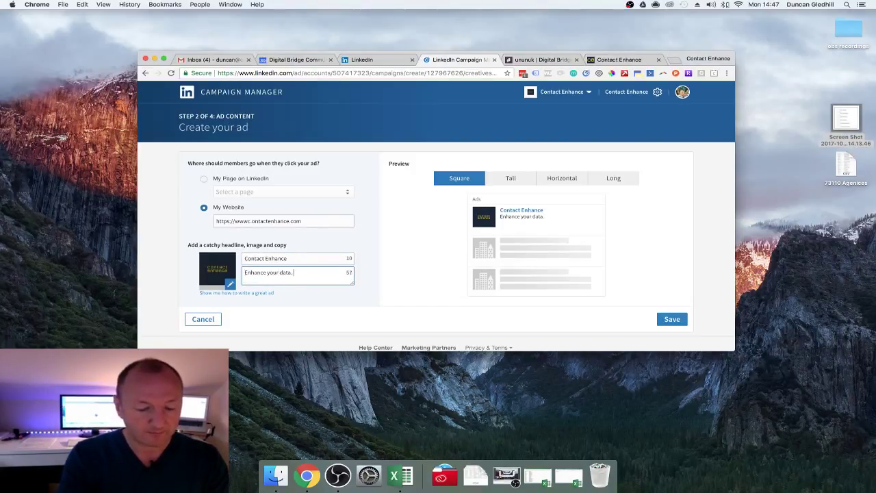
type(" Discover you")
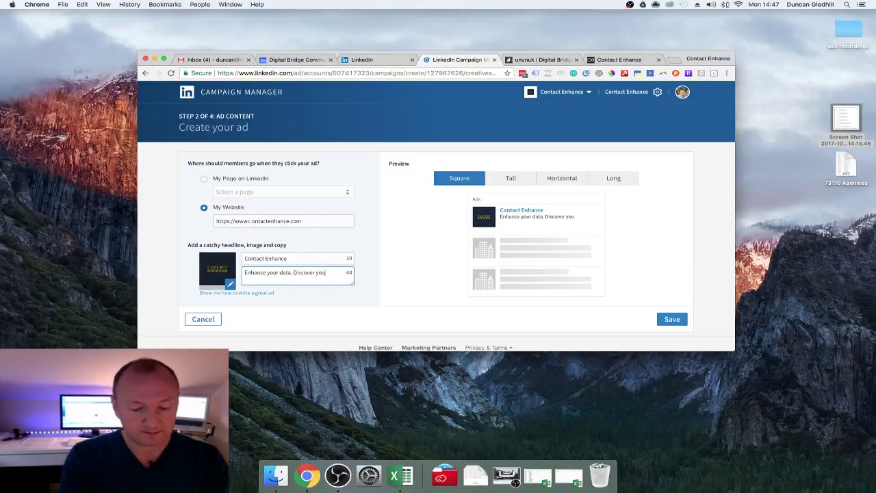
type("r dream clients")
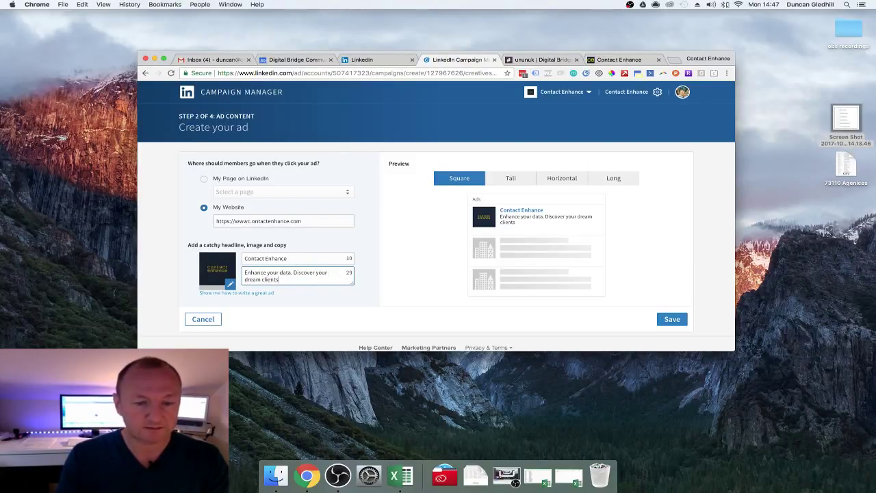
type(".")
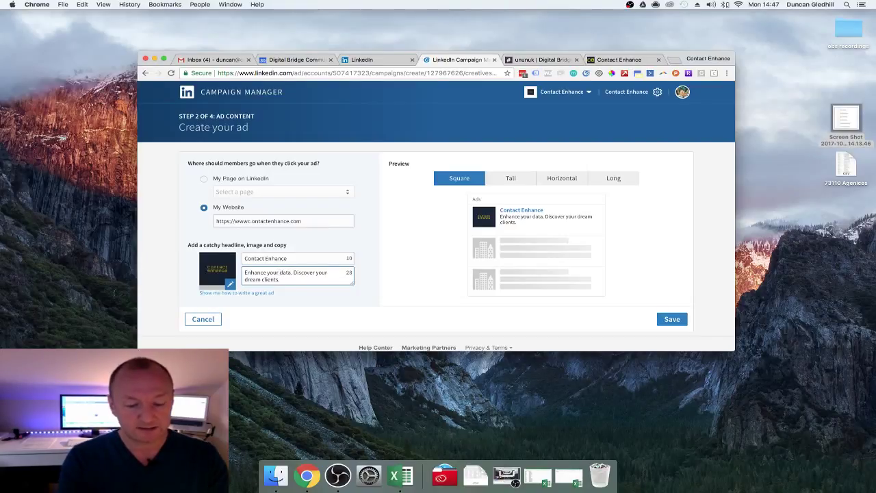
Insert "agency" before "data" in the ad description and save the ad.
left_click(280, 272)
type("agency")
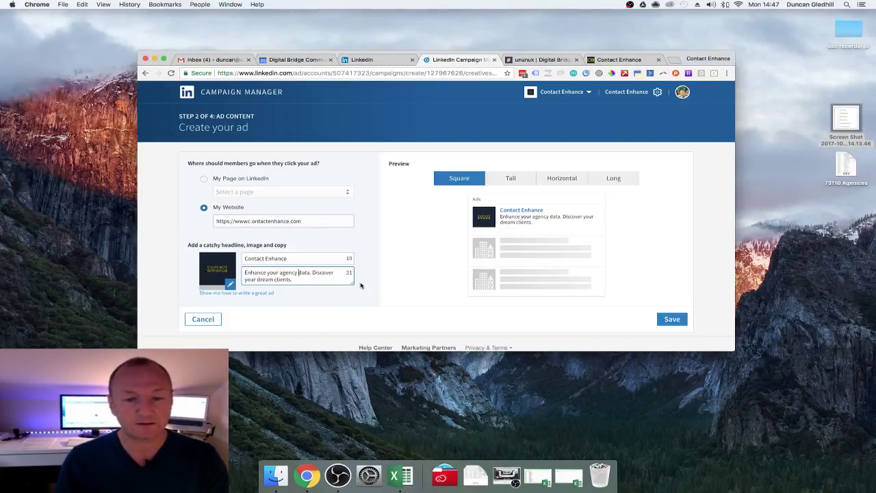
left_click(672, 319)
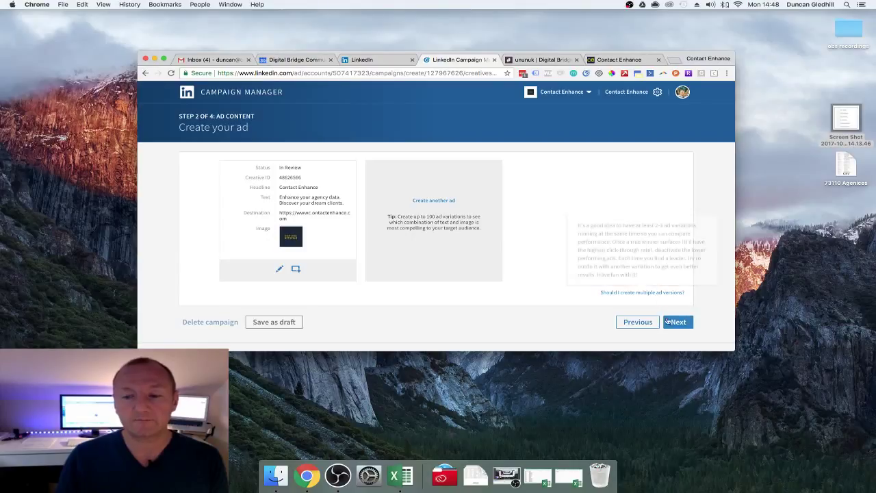
Continue to audience targeting and include the "73110 Agencies" list of accounts as a matched audience.
left_click(668, 321)
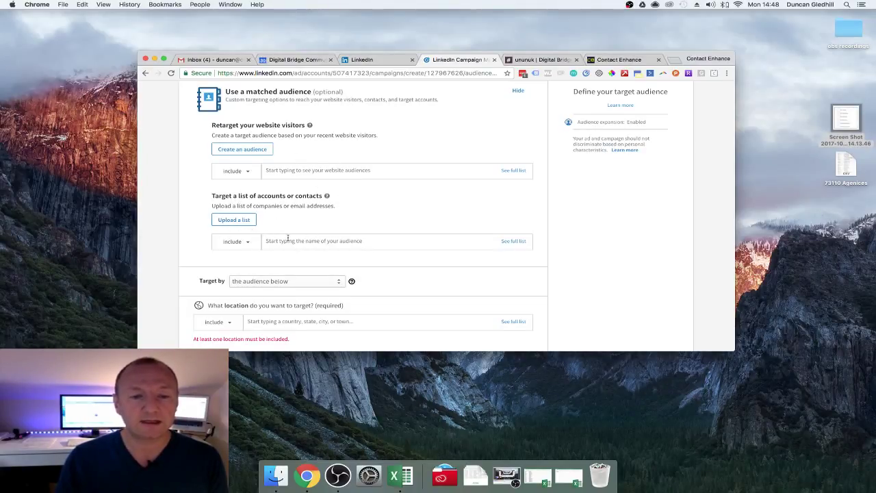
left_click(314, 240)
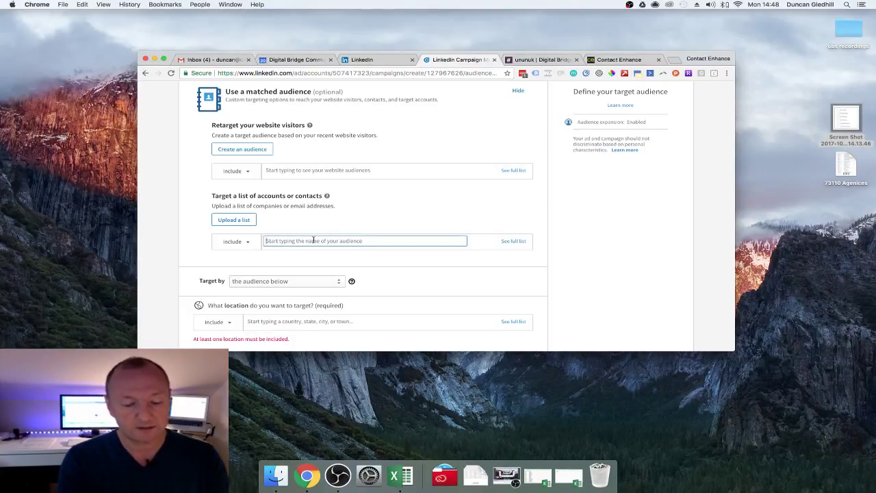
type("72110 Agencies")
type("31")
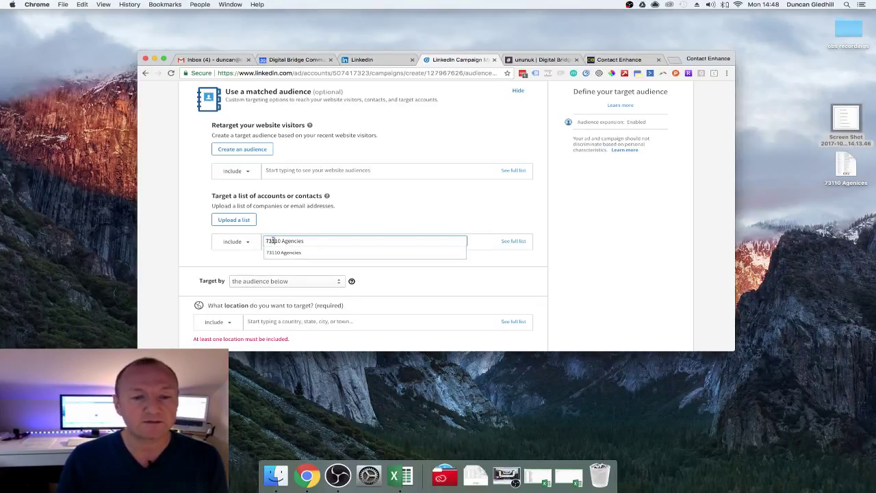
left_click(291, 255)
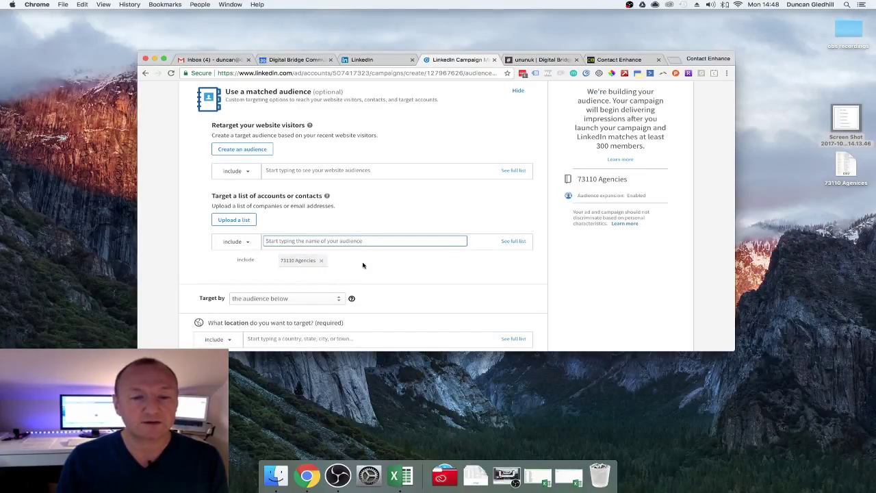
Include United Kingdom, the whole country, as the campaign's target location.
scroll(365, 265, "down", 5)
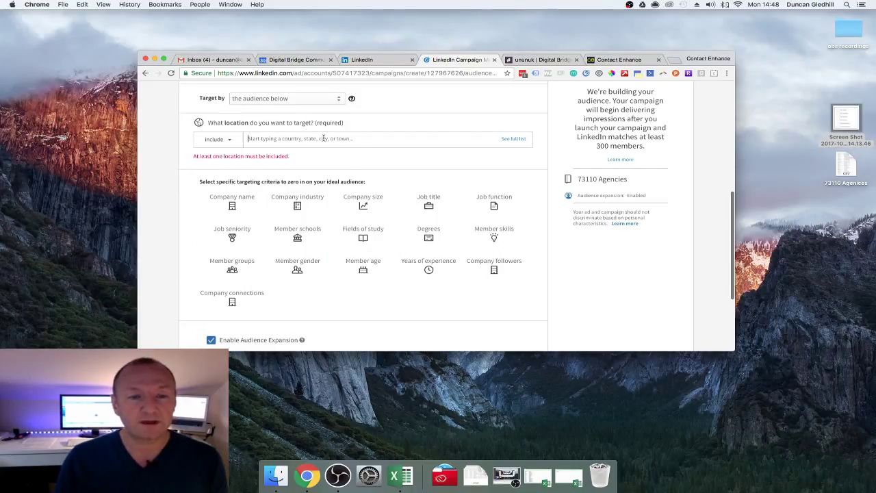
left_click(324, 138)
type("Unite")
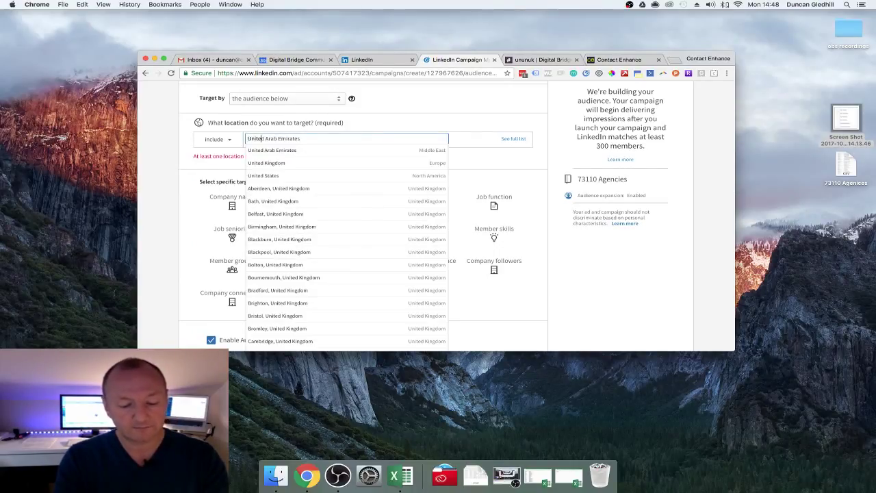
type("d kingdom")
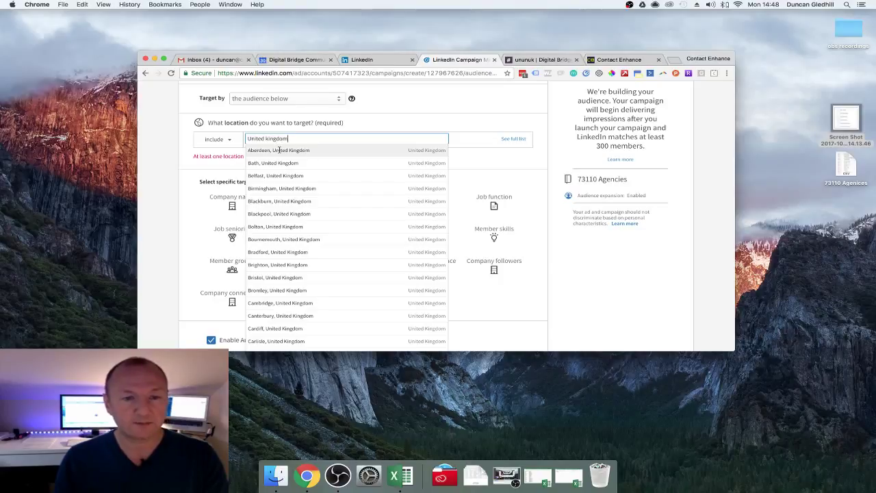
left_click_drag(293, 137, 243, 140)
type("UKraine")
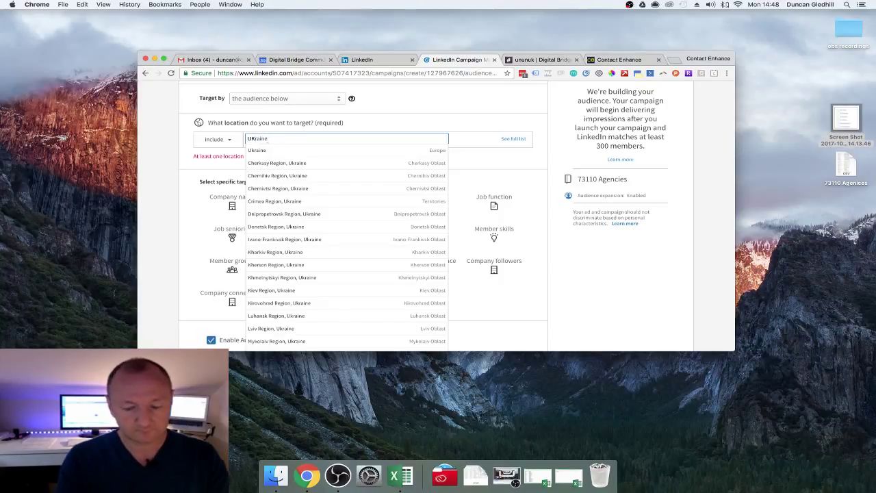
key("BackSpace")
key("BackSpace")
key("BackSpace")
key("BackSpace")
key("BackSpace")
key("BackSpace")
key("BackSpace")
type("United Arab Emirates")
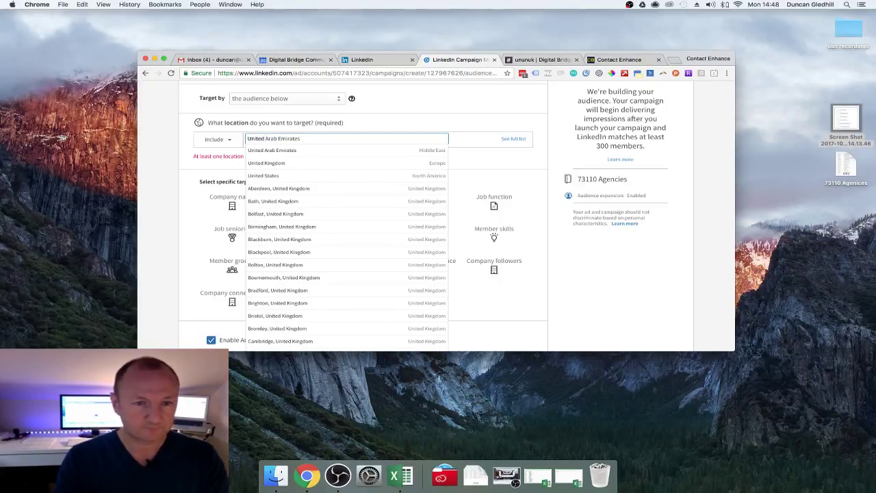
left_click(267, 163)
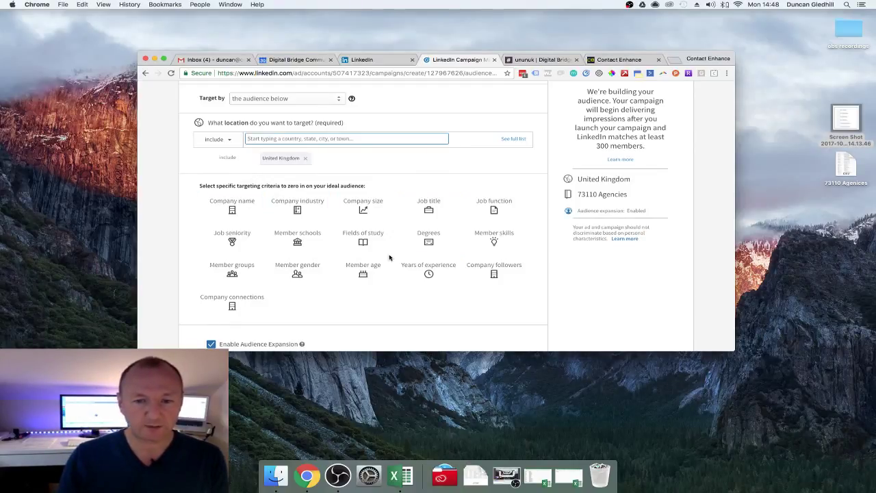
Turn off Audience Expansion for the campaign's target audience.
scroll(316, 269, "down", 3)
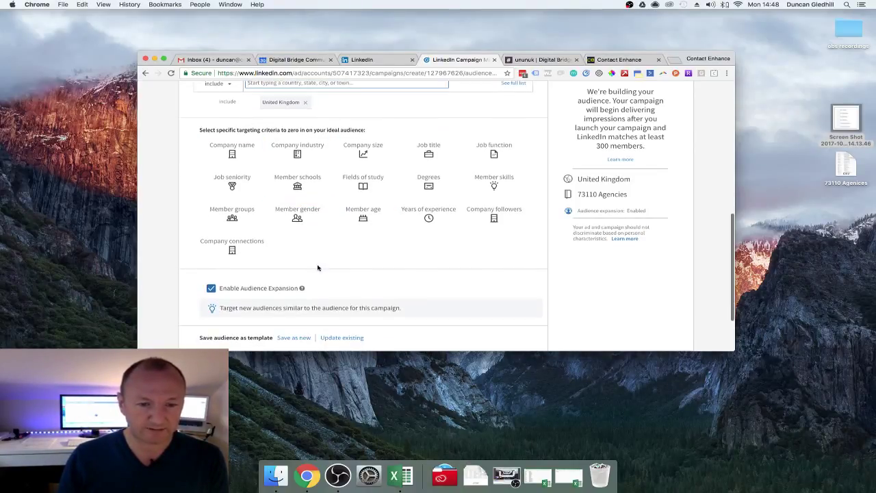
left_click(211, 288)
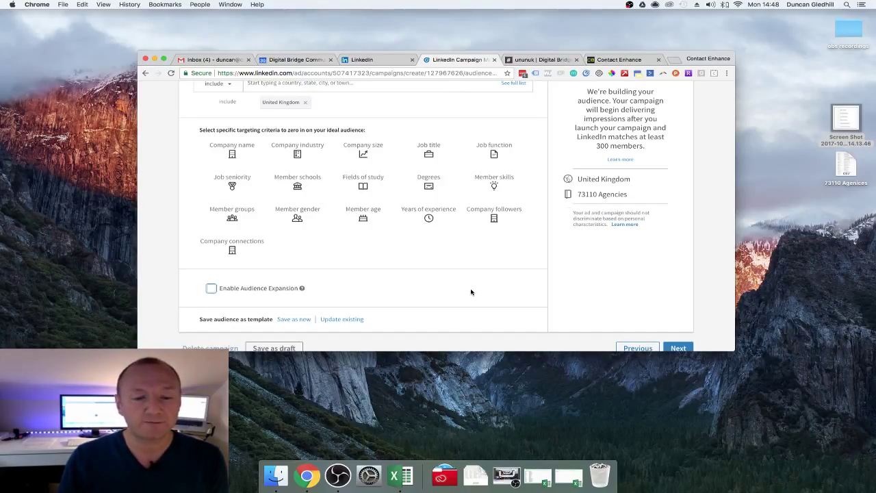
scroll(471, 292, "up", 1)
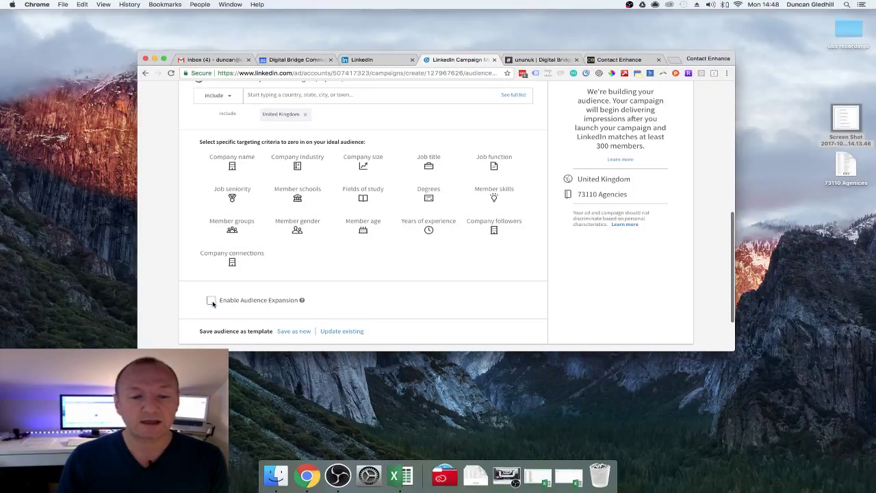
left_click(211, 300)
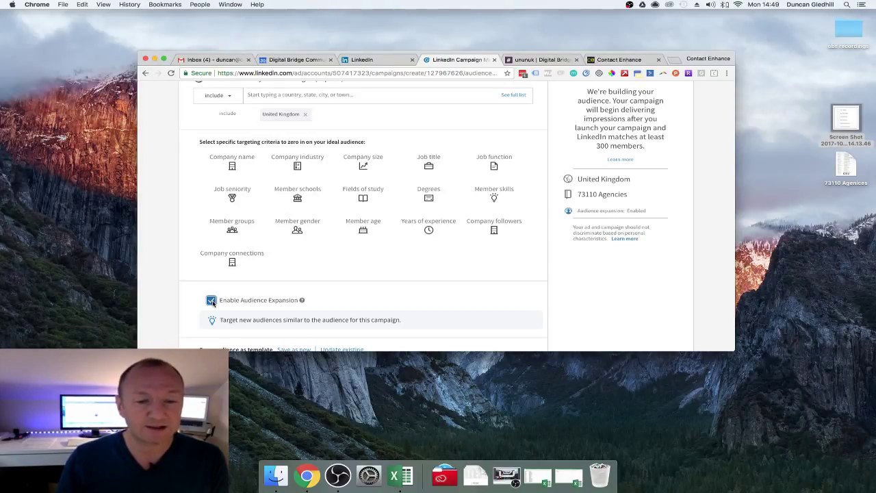
left_click(212, 300)
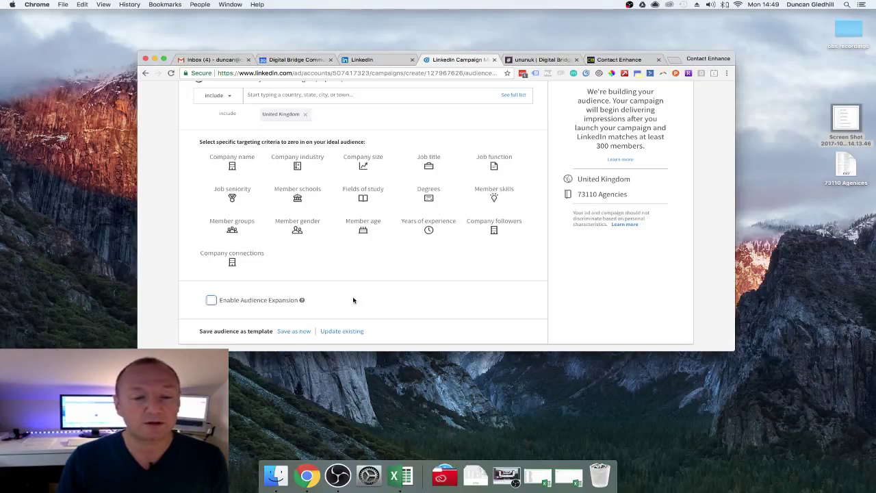
Check the targeting selections, then continue to the campaign's bid and budget settings and review them.
scroll(406, 301, "up", 5)
scroll(407, 303, "up", 2)
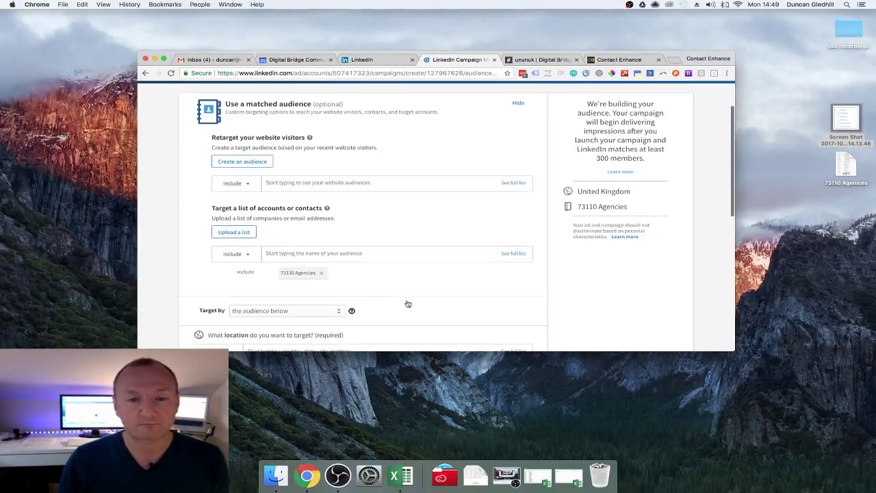
scroll(407, 304, "down", 9)
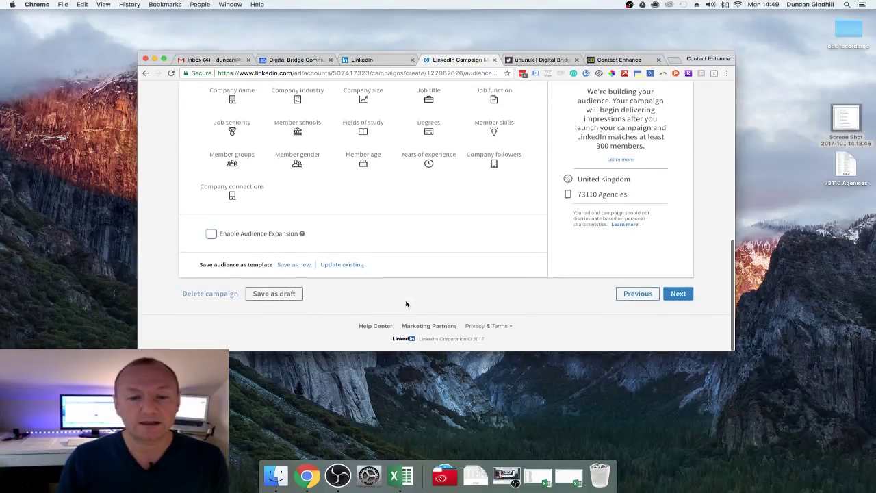
left_click(677, 294)
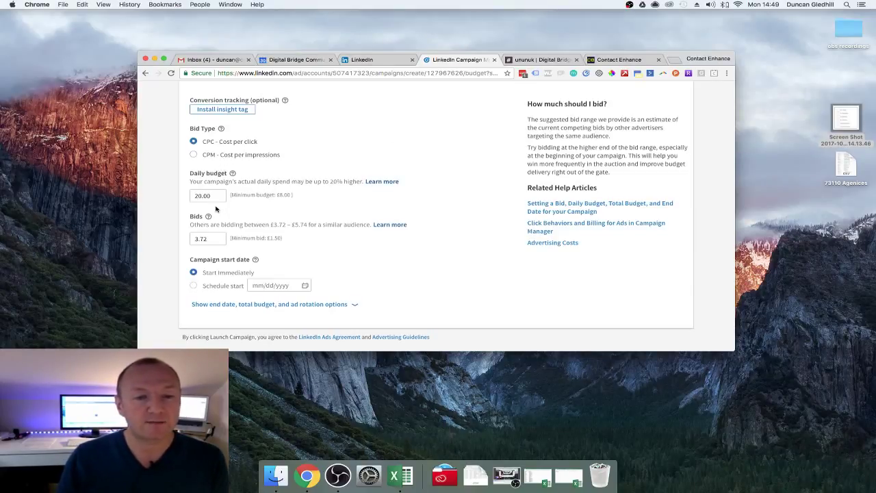
left_click(203, 241)
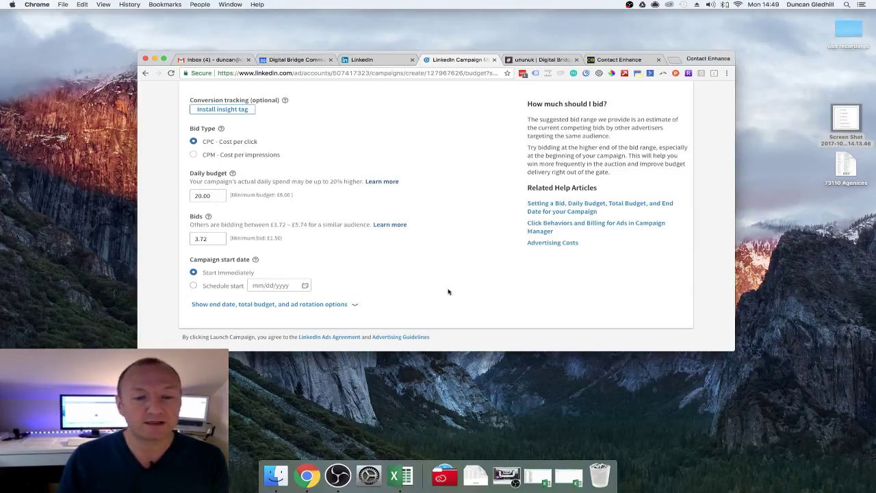
scroll(448, 290, "down", 3)
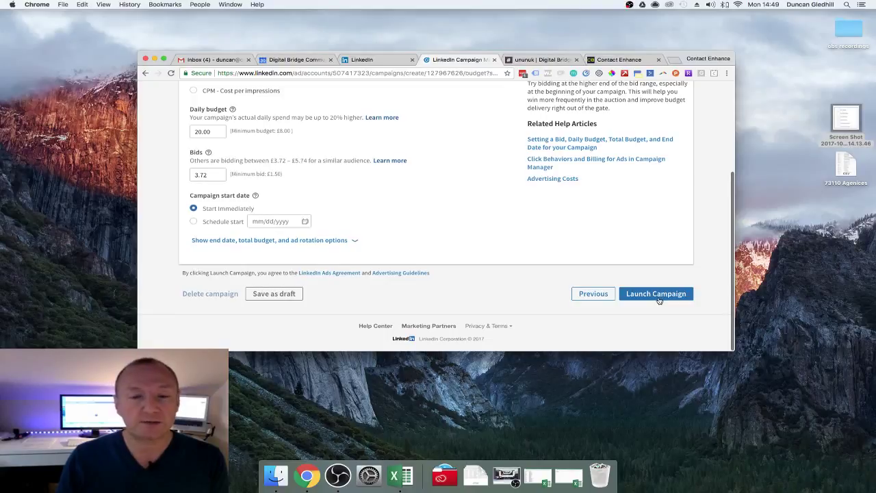